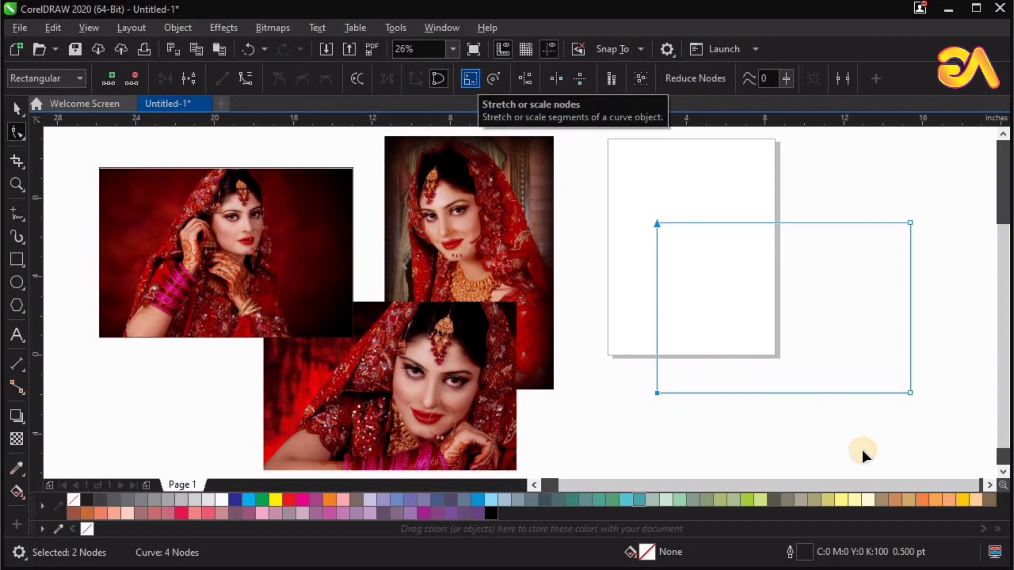
Step: Taper the four-node curve by scaling its two left-hand nodes closer together, and move the shape slightly up and to the left
left_click_drag(783, 395, 781, 378)
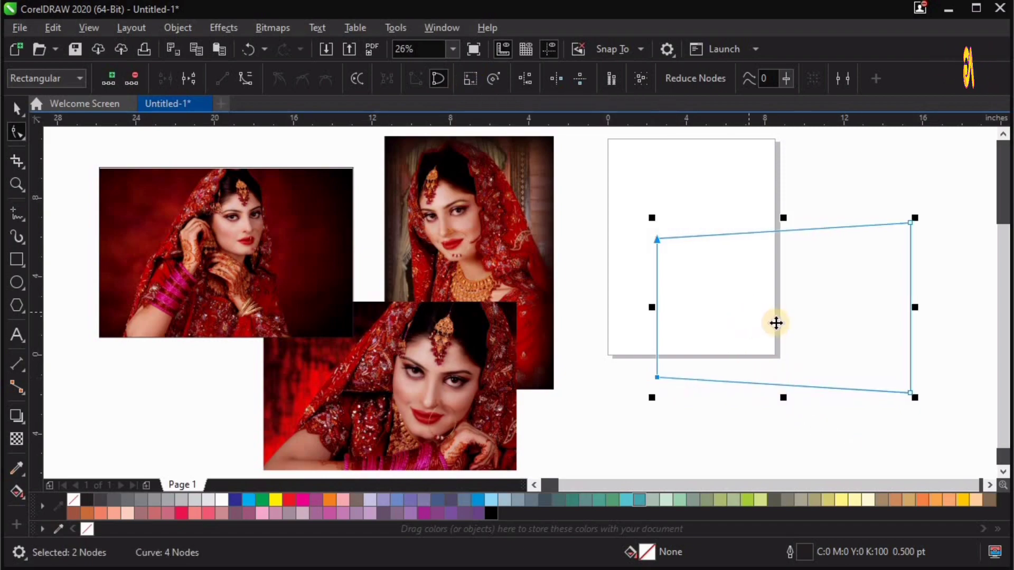
key("space")
left_click_drag(774, 323, 760, 310)
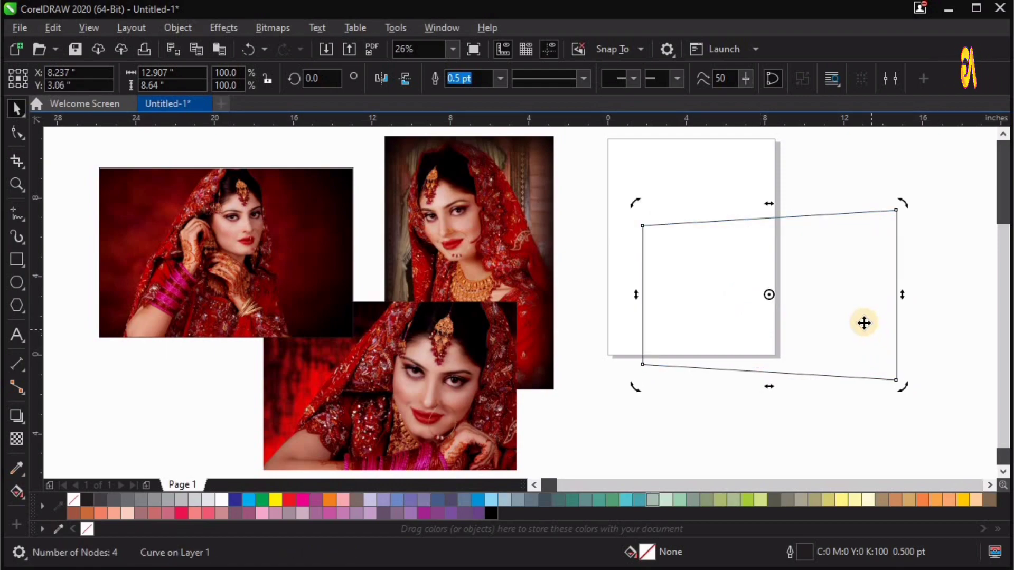
Step: Rotate the tapered curve on the page to 330 degrees
left_click(858, 241)
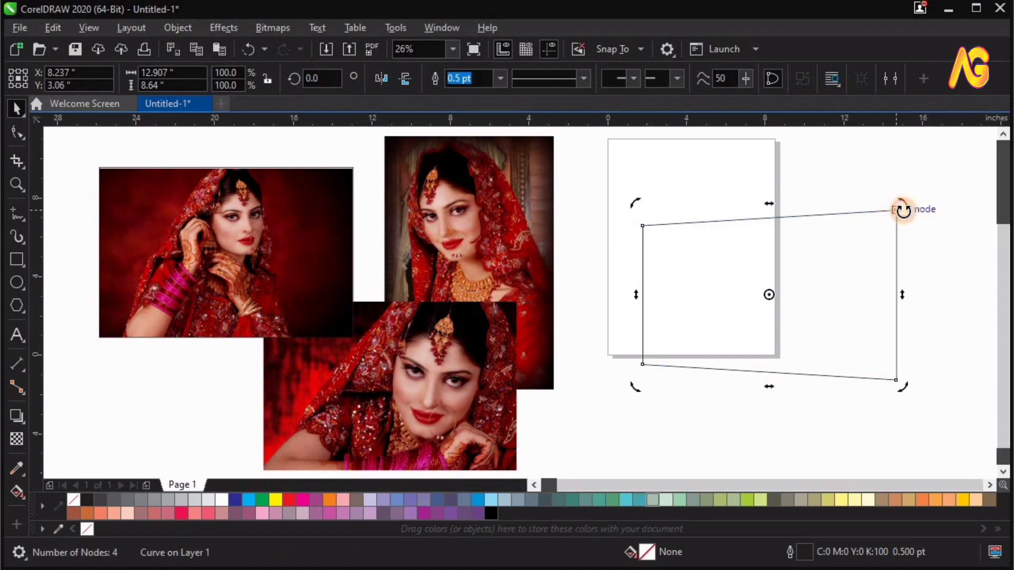
left_click_drag(902, 210, 907, 244)
left_click_drag(906, 284, 906, 286)
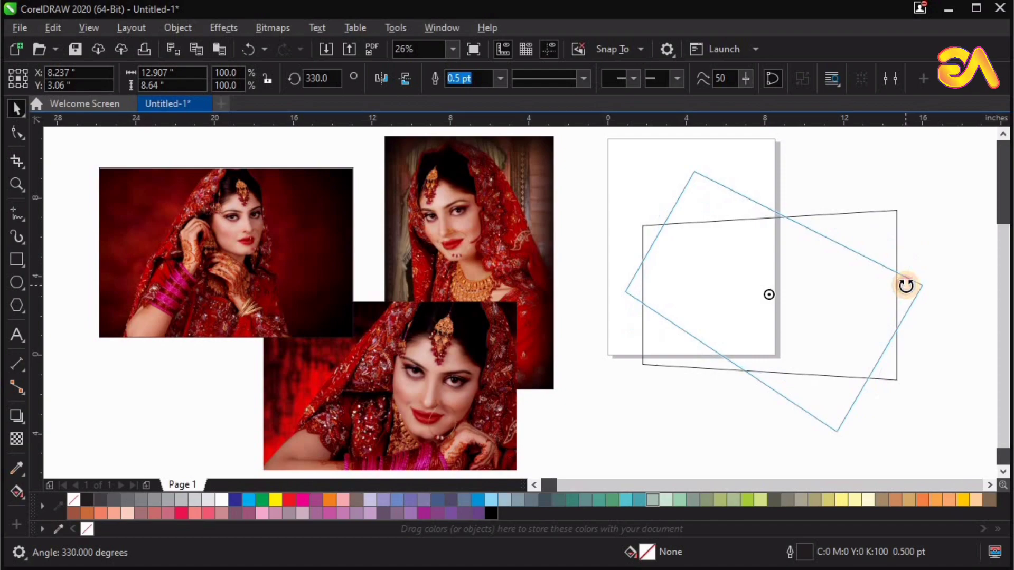
left_click_drag(849, 321, 850, 321)
left_click(863, 324)
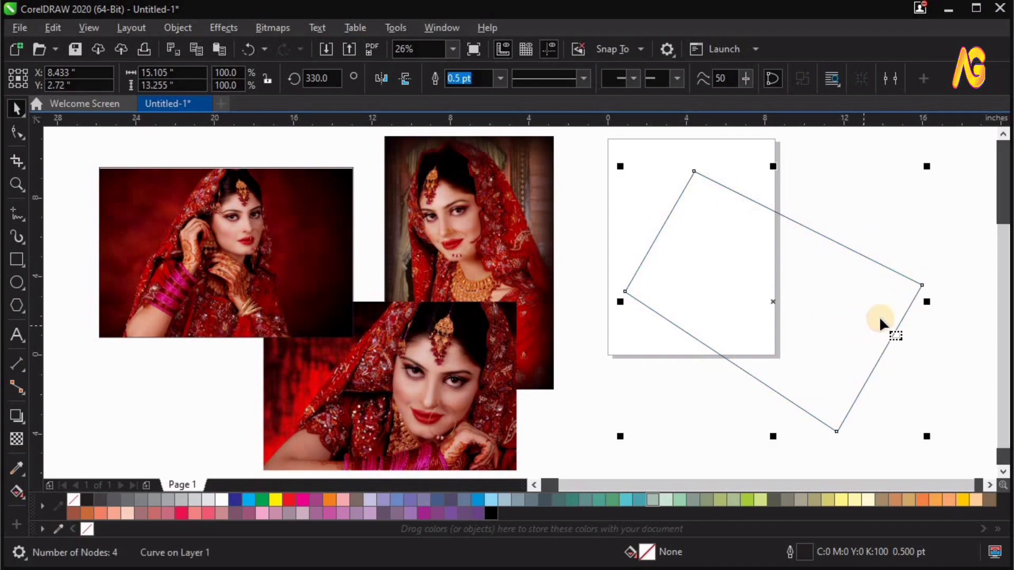
Step: Skew the rotated curve vertically so its right-hand side shifts upward
left_click(864, 308)
left_click_drag(930, 300, 930, 243)
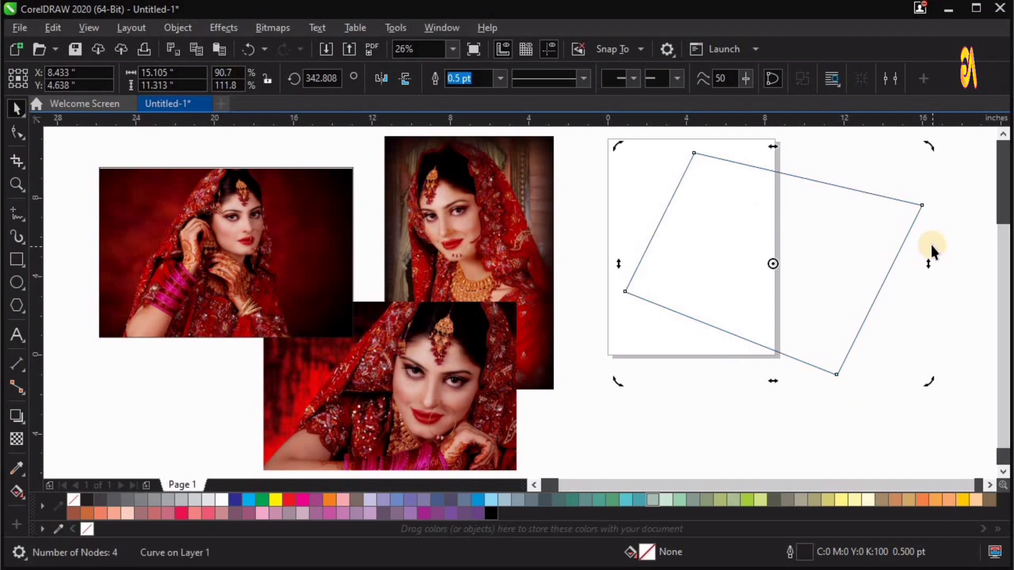
key("F10")
key("space")
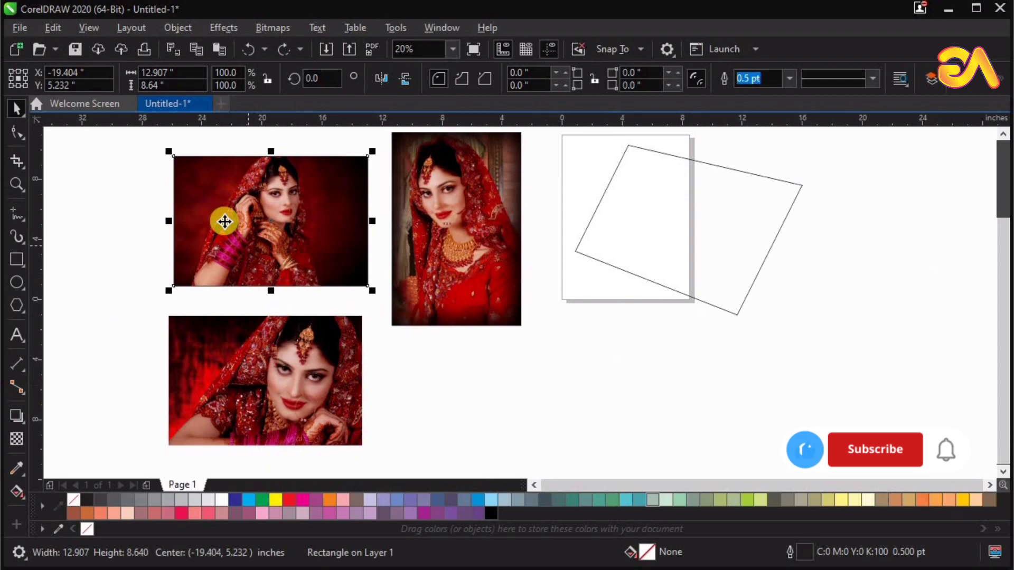
Step: Move the unfilled rectangle off the first bride photo to the empty area below the page
left_click_drag(222, 219, 595, 394)
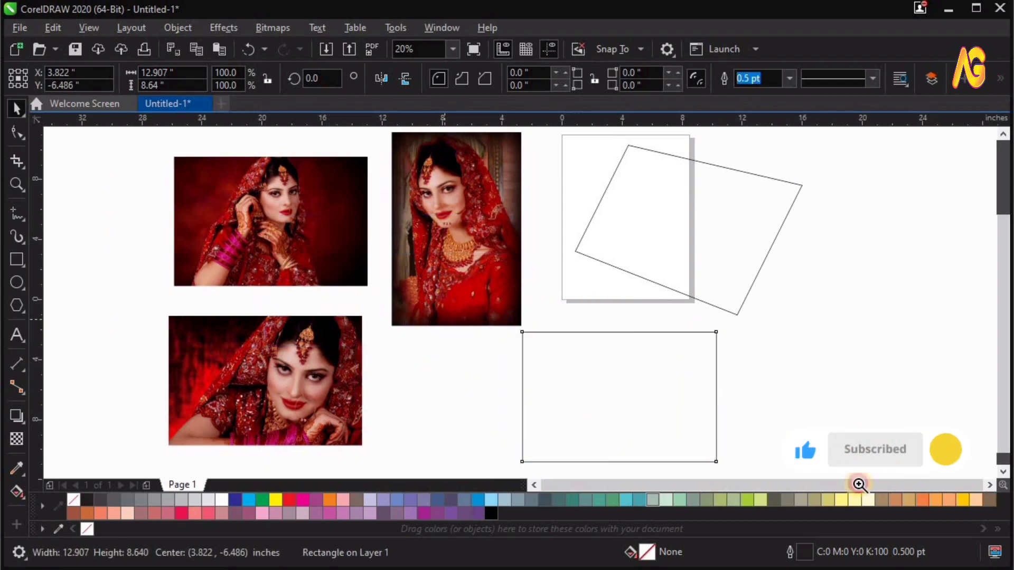
key("z")
left_click_drag(343, 300, 911, 510)
key("space")
left_click_drag(569, 280, 586, 302)
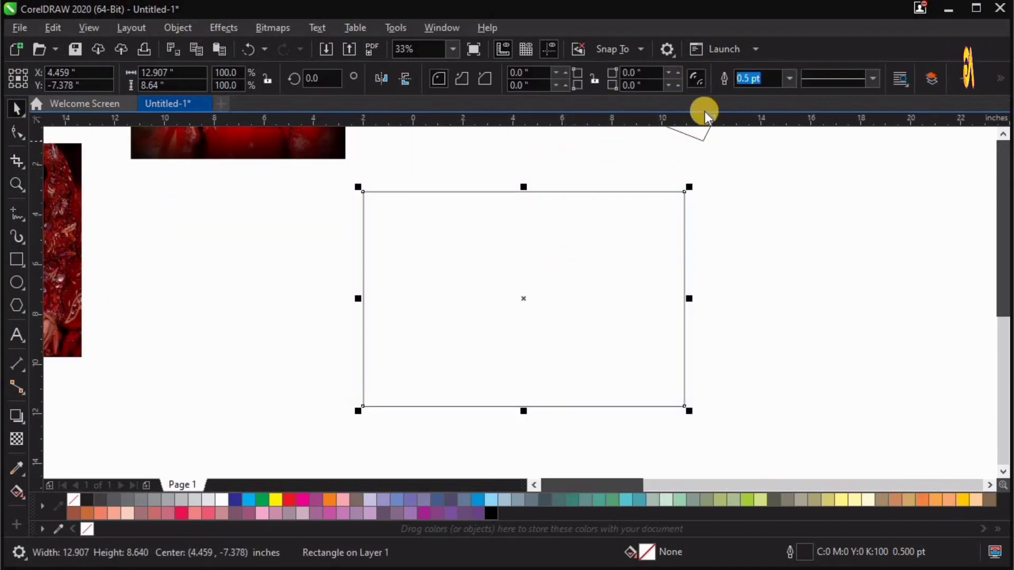
Step: Thicken the rectangle's outline, trying 8 pt and 16 pt before setting it to 24 pt
left_click(789, 79)
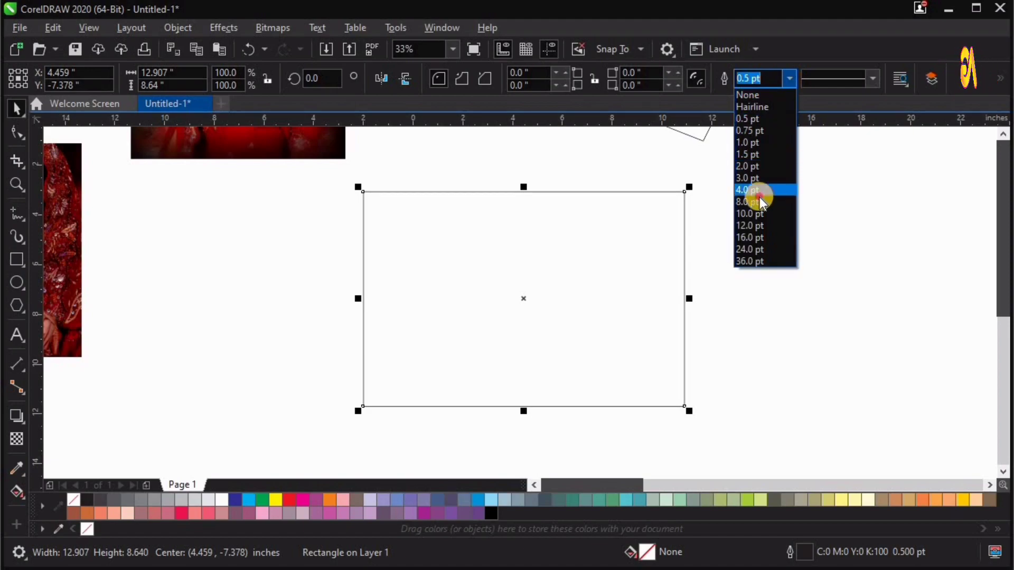
left_click(759, 197)
left_click(791, 77)
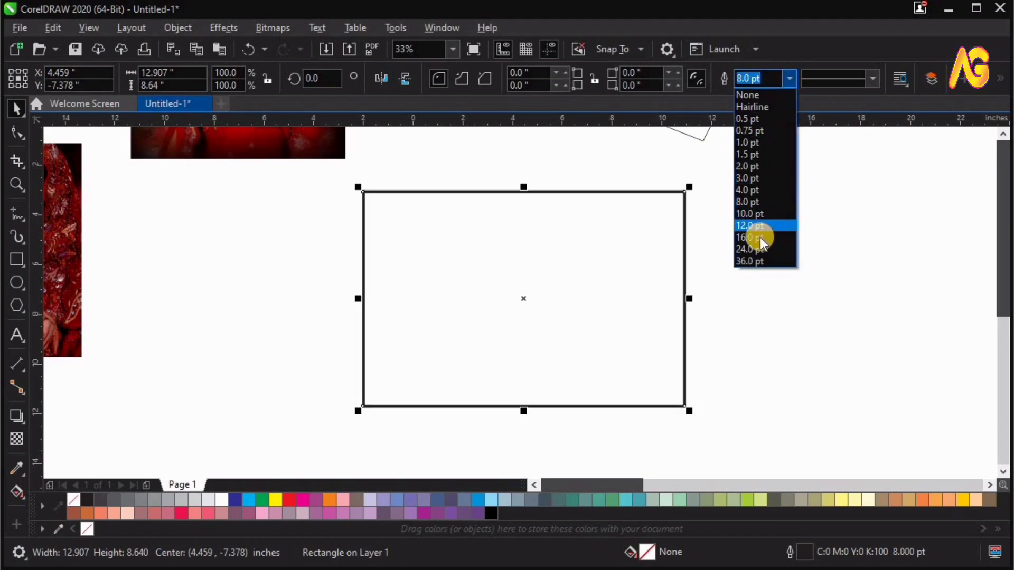
left_click(758, 235)
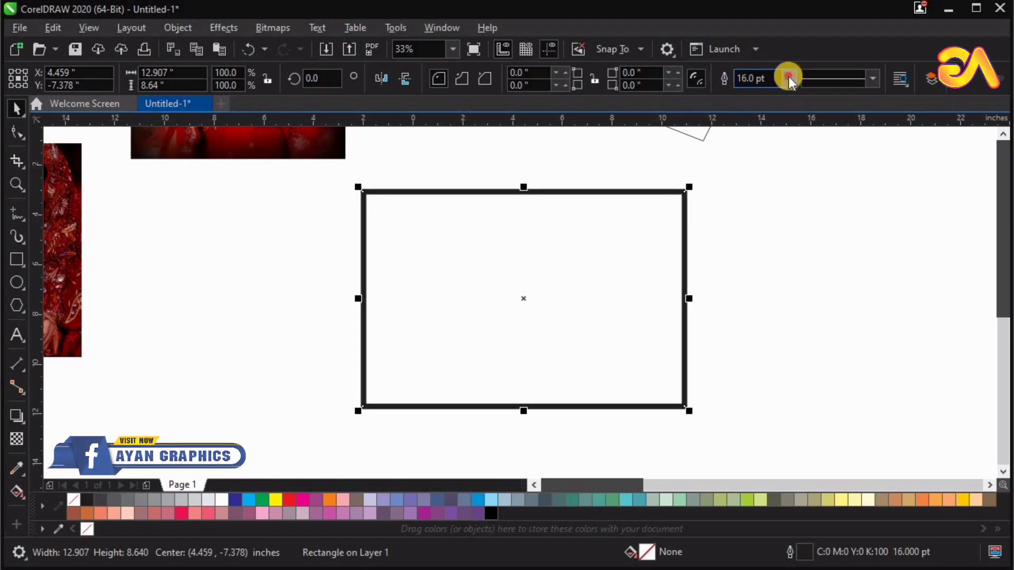
left_click(788, 77)
left_click(764, 248)
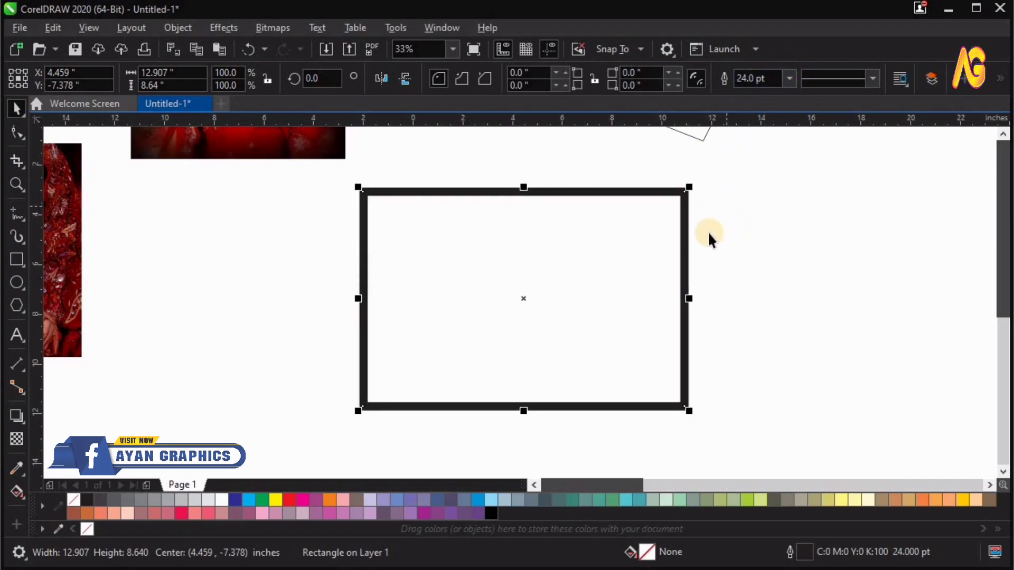
Step: Duplicate the thick rectangle, offsetting the copy down and to the right
key("F4")
key("F2")
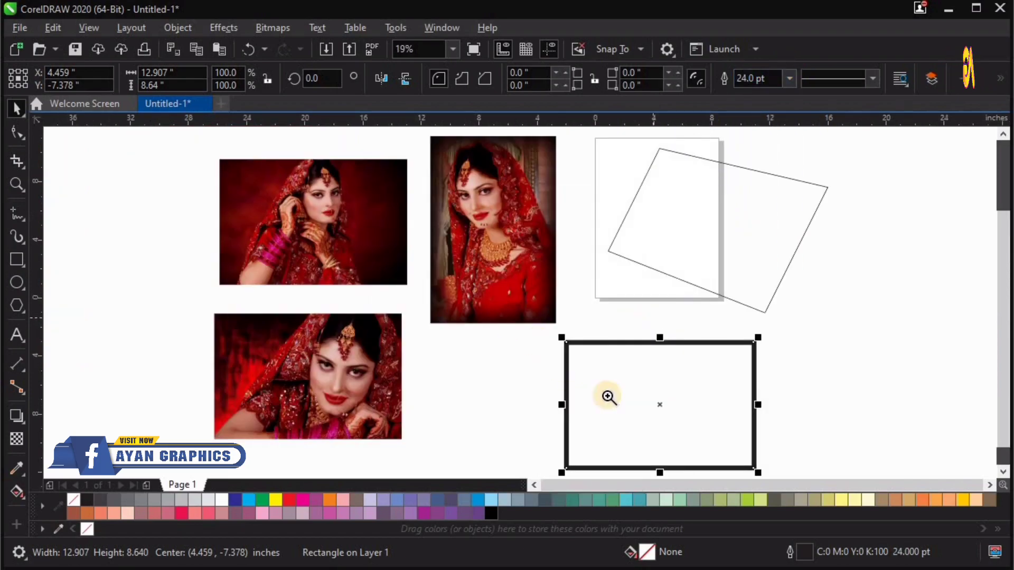
left_click_drag(514, 316, 931, 532)
left_click_drag(351, 245, 416, 265)
Step: Thin the duplicate rectangle's outline, trying 2 pt before setting it to 4 pt
left_click(750, 78)
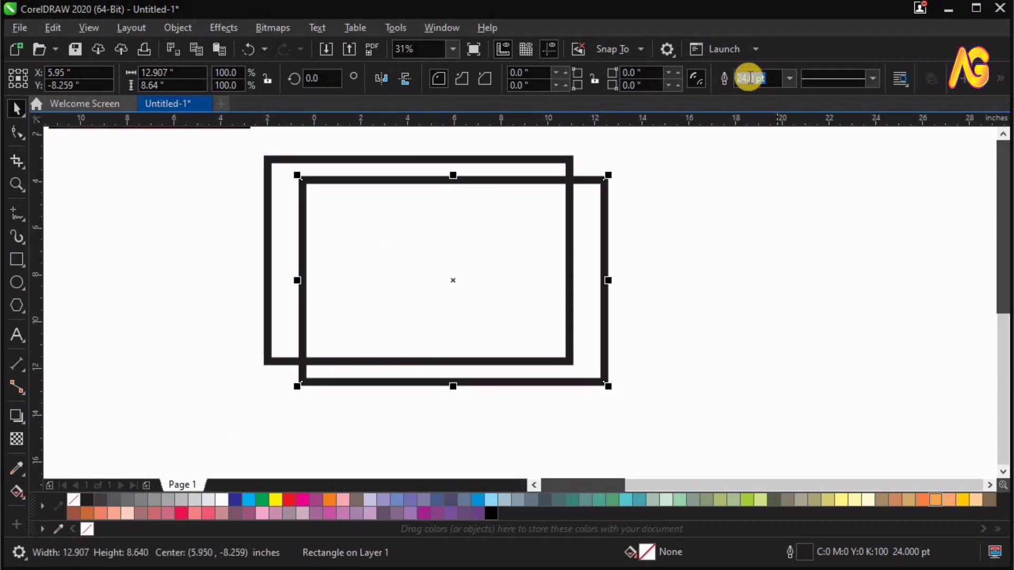
left_click(793, 78)
left_click(762, 166)
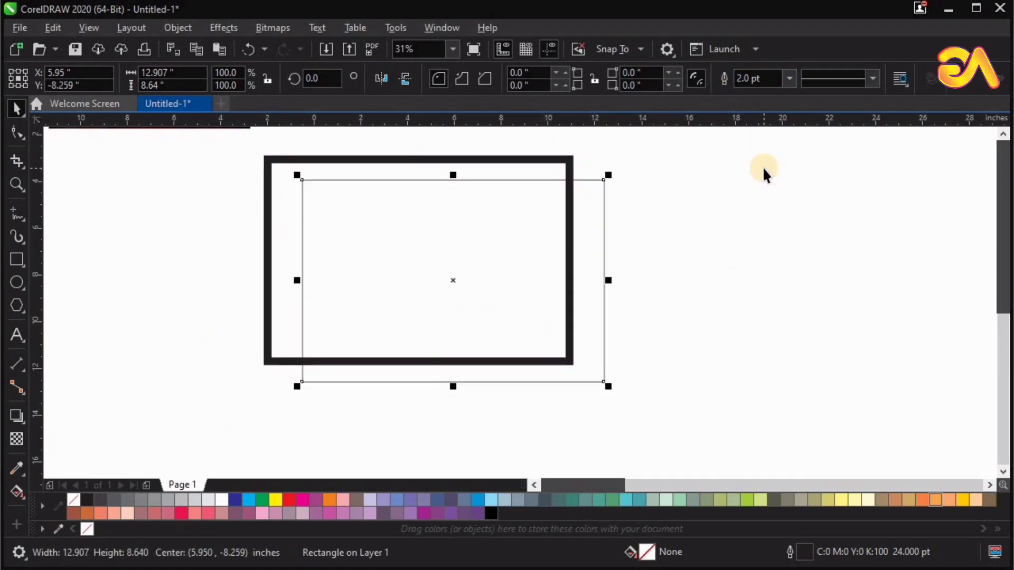
left_click(792, 76)
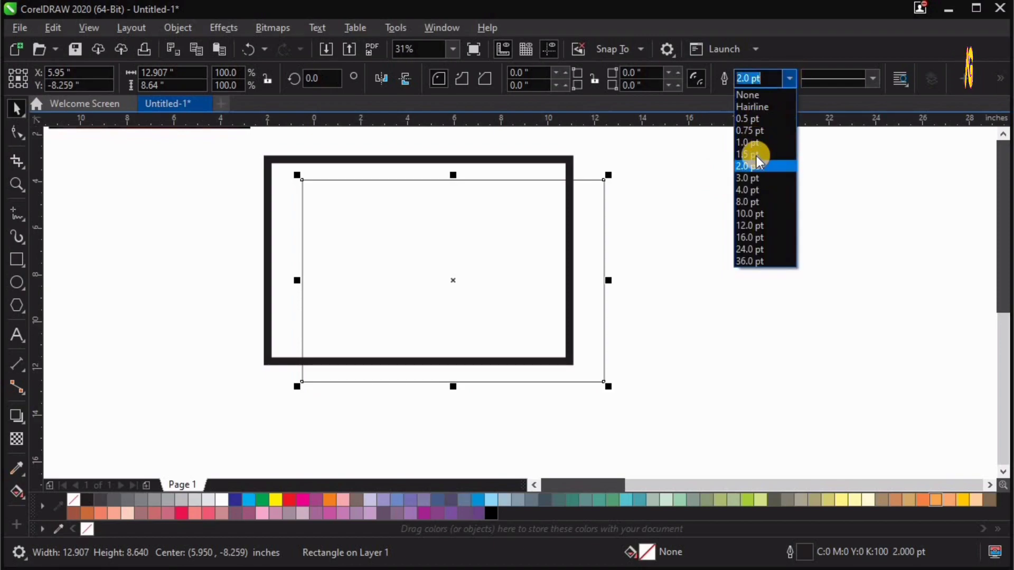
left_click(756, 189)
key("F2")
left_click_drag(150, 417, 758, 116)
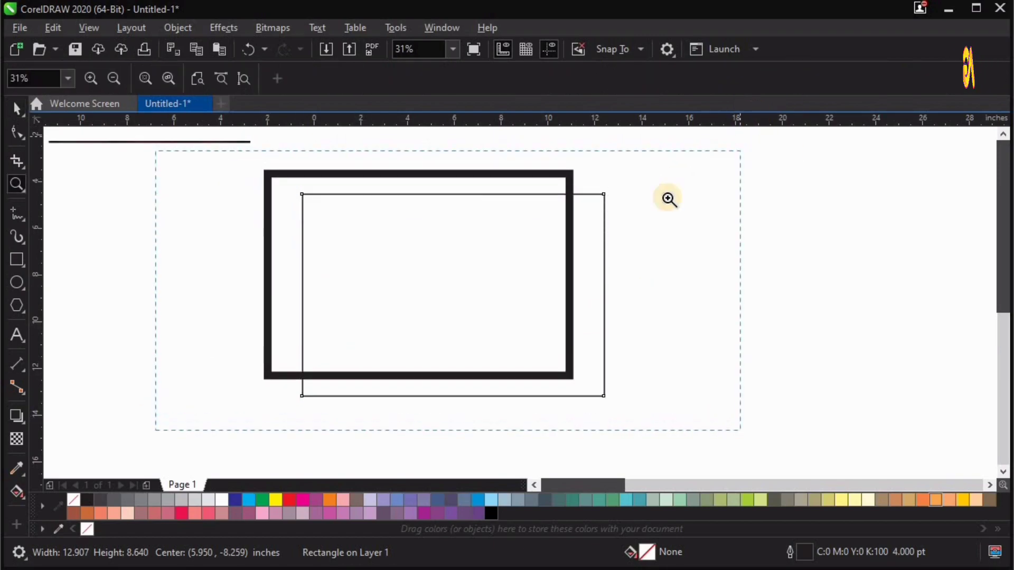
left_click_drag(522, 275, 530, 276)
key("ctrl+z")
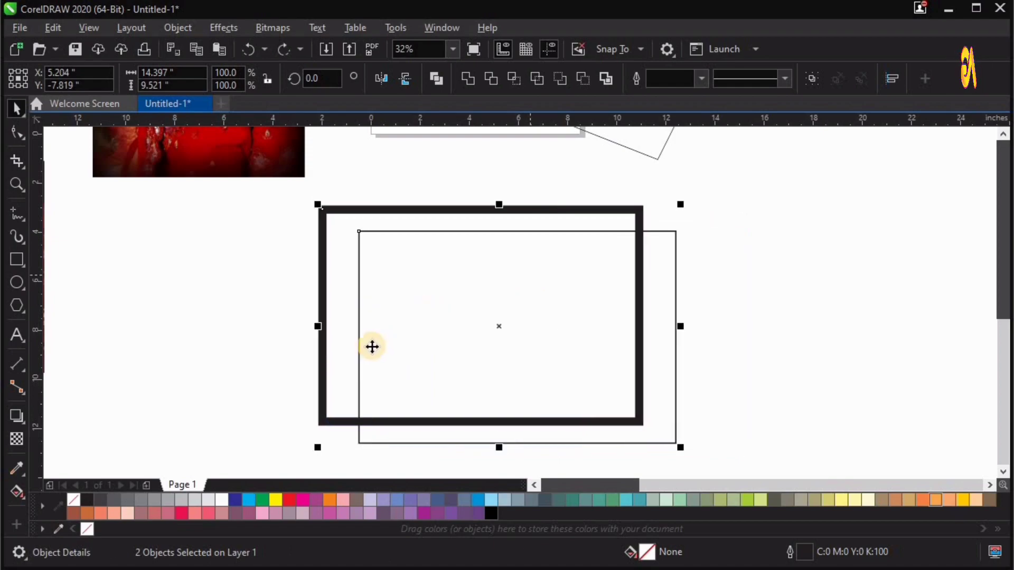
Step: Colour the thin rectangle's outline golden yellow (C:0 M:20 Y:100 K:0)
left_click(819, 341)
scroll(482, 315, "up", 2)
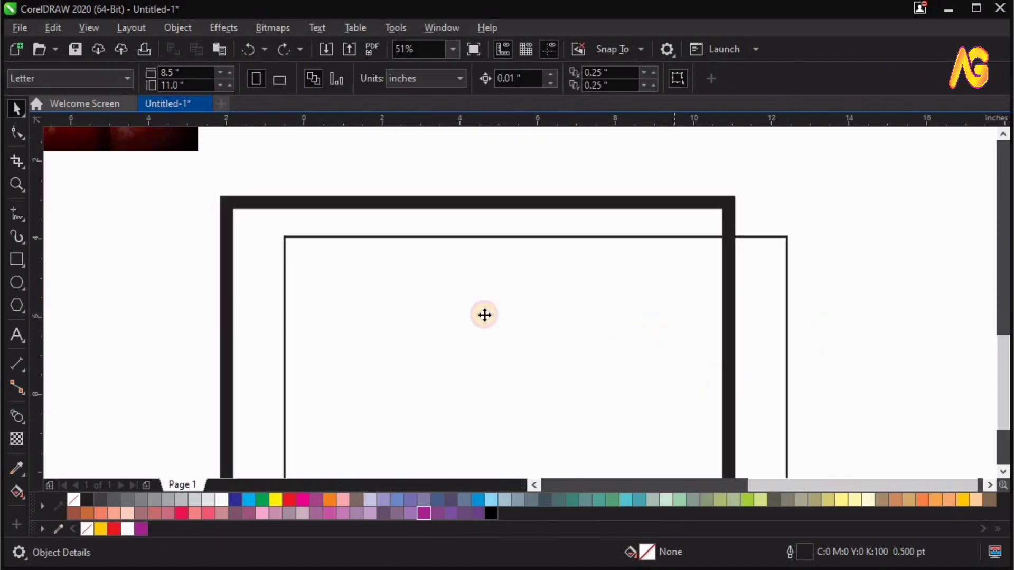
left_click(482, 315)
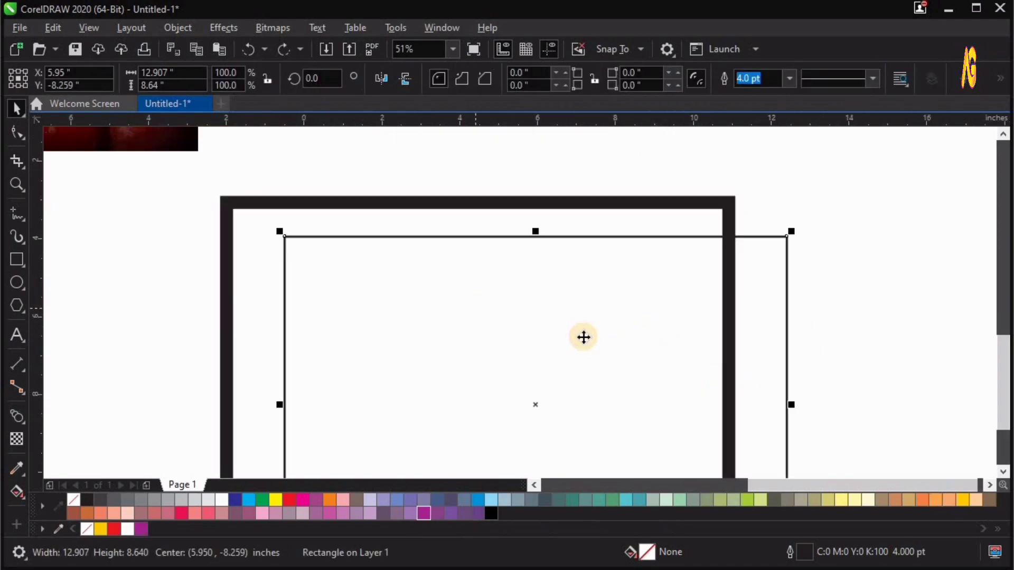
right_click(960, 500)
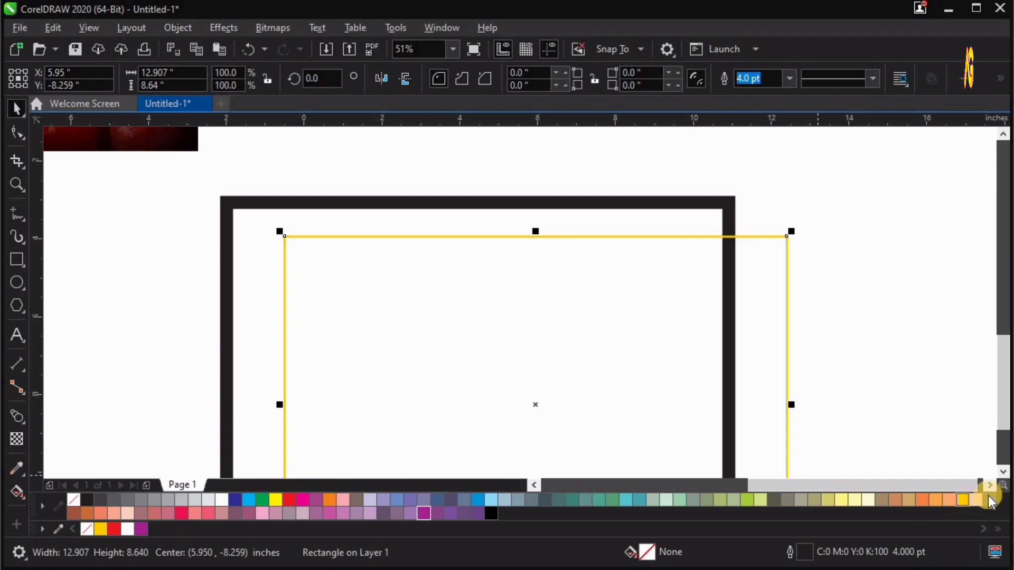
Step: Blend the thick black rectangle with the thin yellow rectangle using the Blend tool
left_click(646, 204)
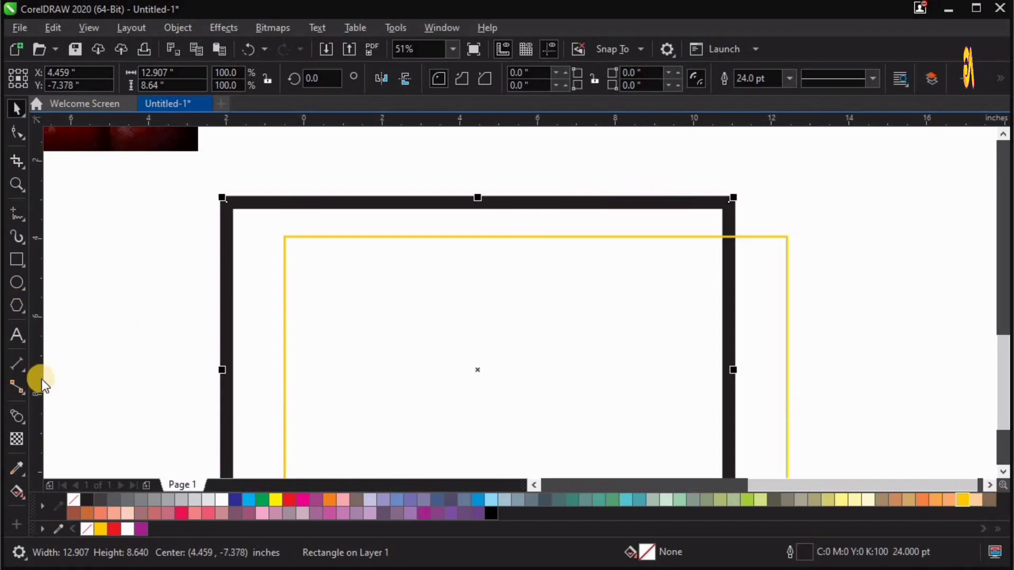
left_click(375, 369, "shift")
left_click(23, 425)
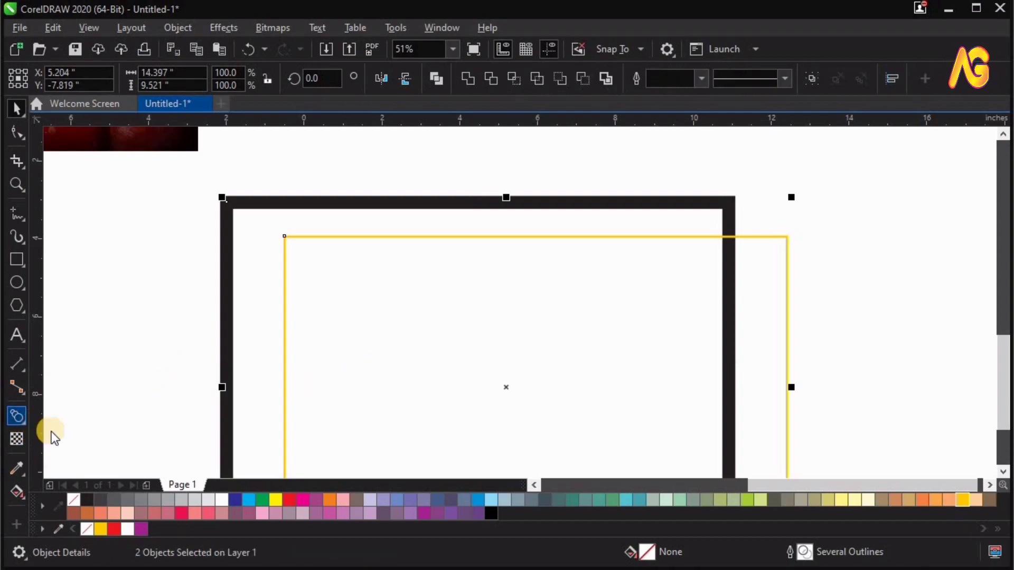
left_click(64, 450)
left_click_drag(477, 369, 535, 405)
Step: Move the blend's yellow control rectangle about 0.27 inches down and to the right
key("z")
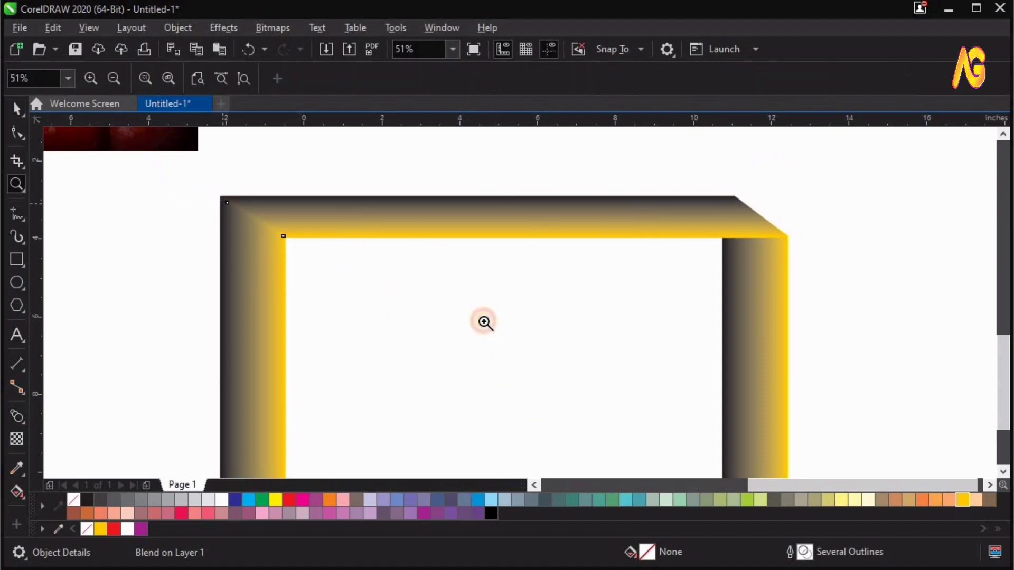
left_click_drag(499, 323, 154, 207)
key("space")
left_click(454, 334)
left_click_drag(454, 334, 477, 343)
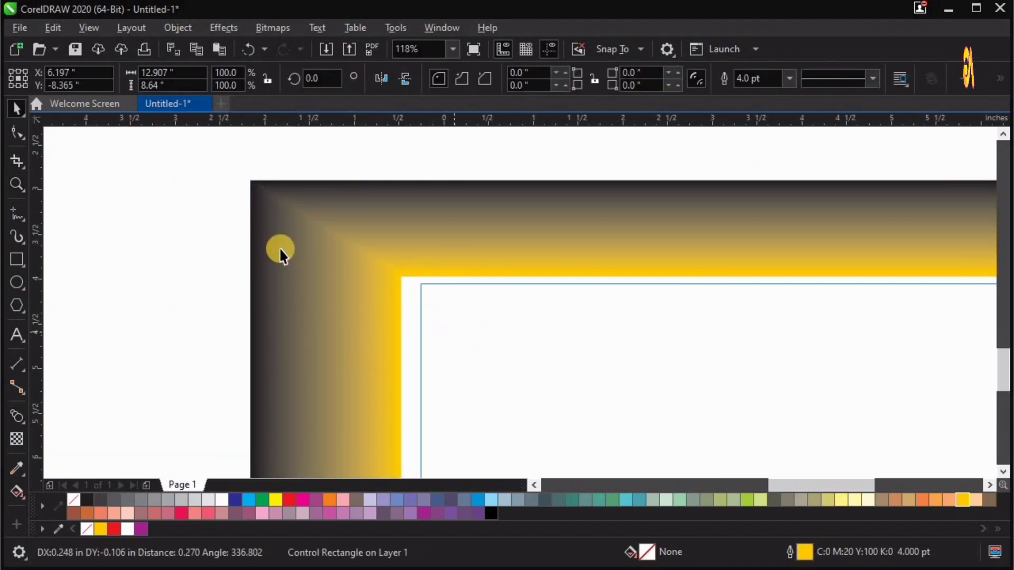
Step: Align the blend's yellow and black control rectangles on each other's centres, both horizontally and vertically
left_click(251, 183, "shift")
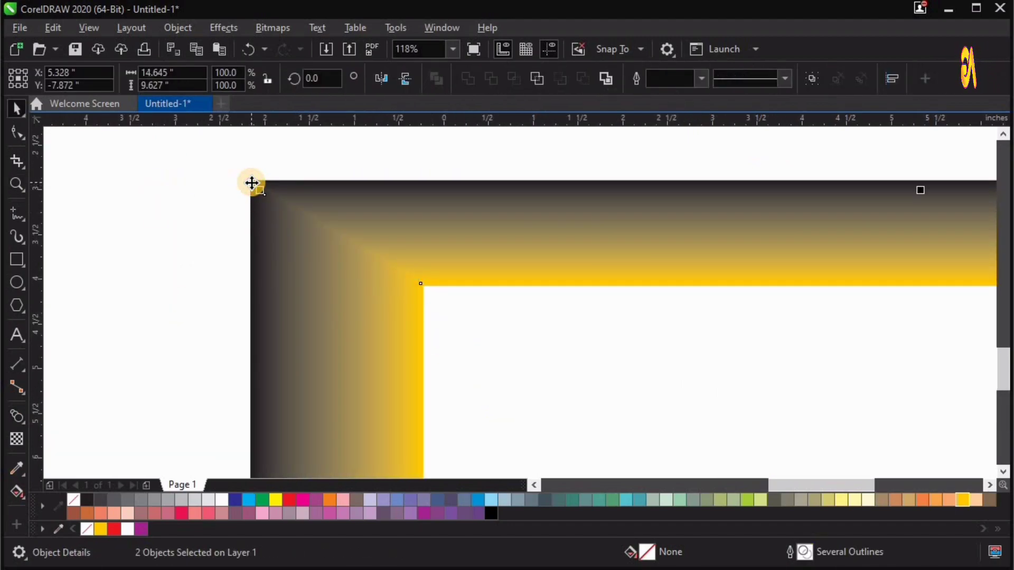
left_click(190, 236)
left_click(197, 221)
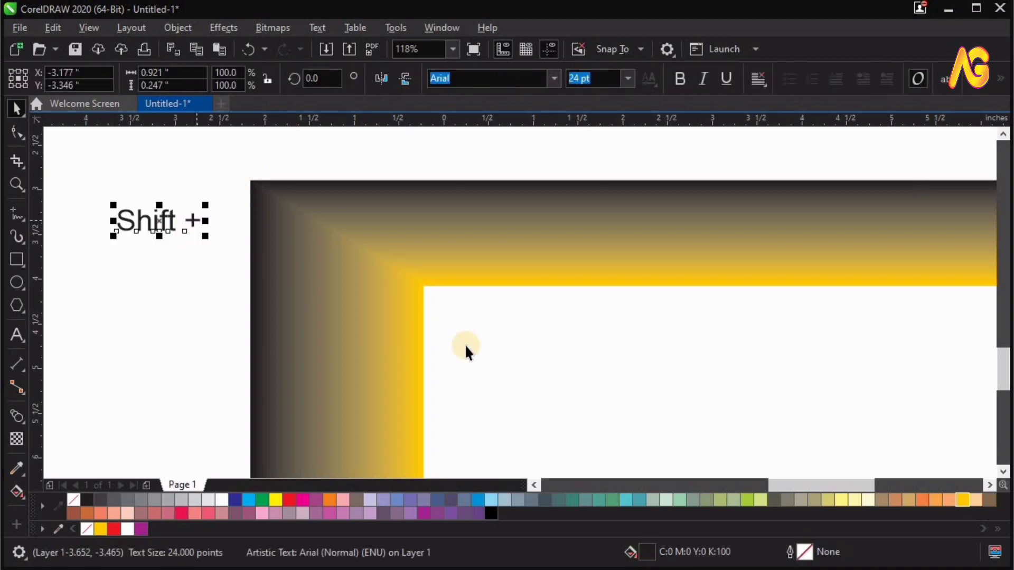
key("ctrl+z")
left_click(249, 182, "shift")
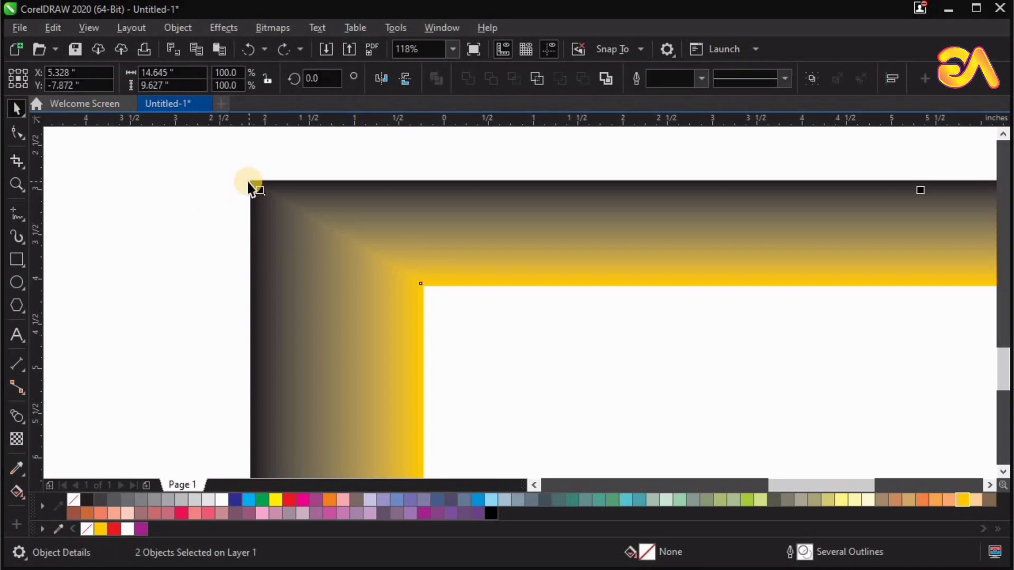
key("c")
key("e")
left_click(176, 158)
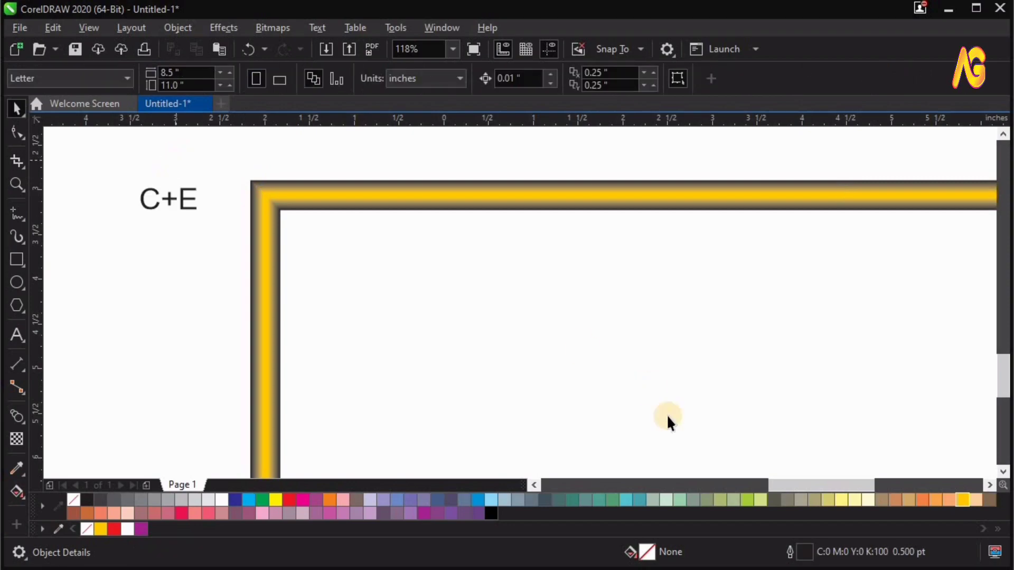
Step: Place the close-up bride photo inside the black-and-gold blended frame
key("F4")
key("z")
left_click_drag(536, 315, 669, 369)
left_click_drag(263, 266, 459, 371)
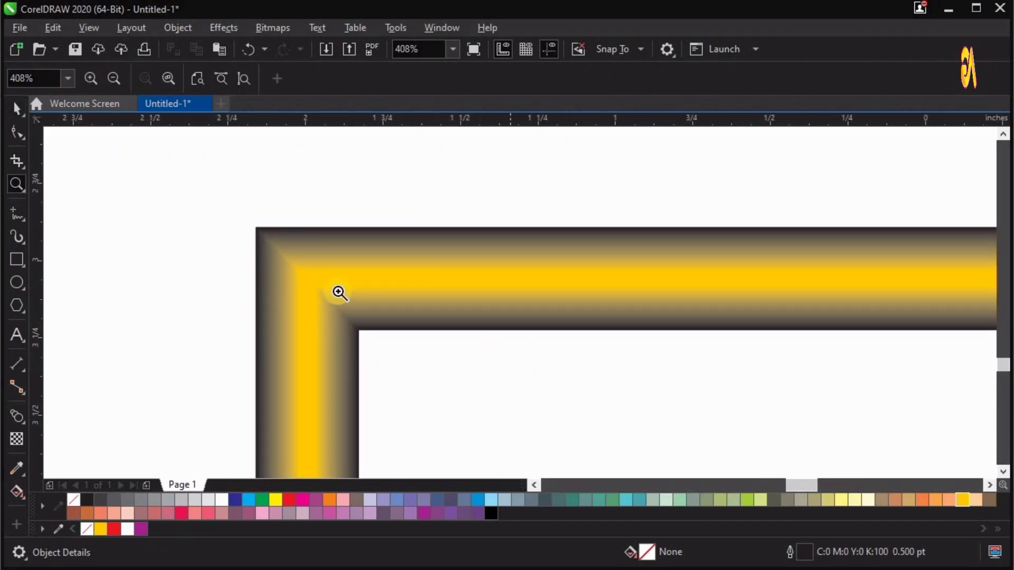
key("F4")
left_click_drag(502, 294, 856, 454)
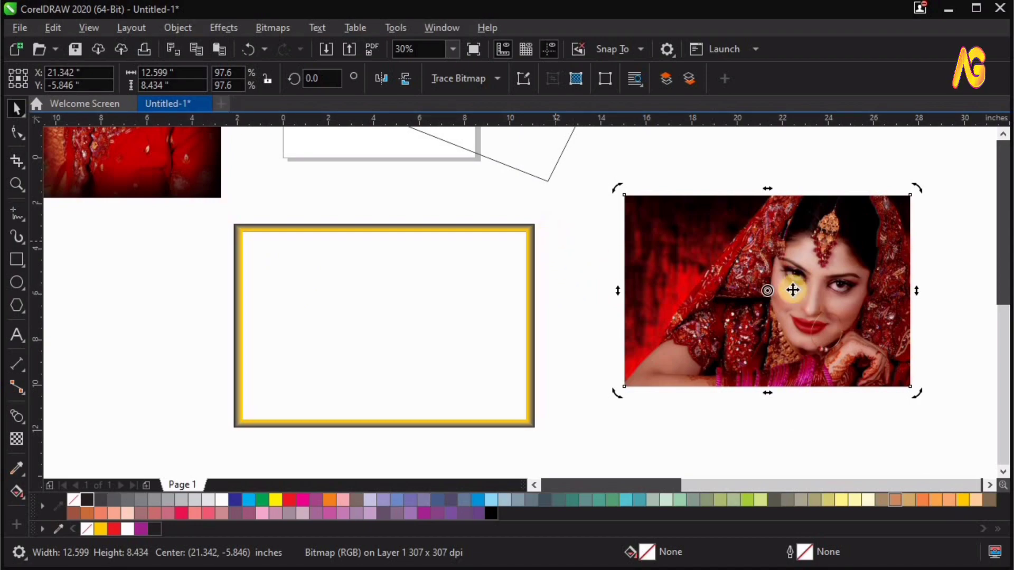
left_click_drag(633, 322, 246, 285)
key("F2")
left_click_drag(199, 231, 711, 332)
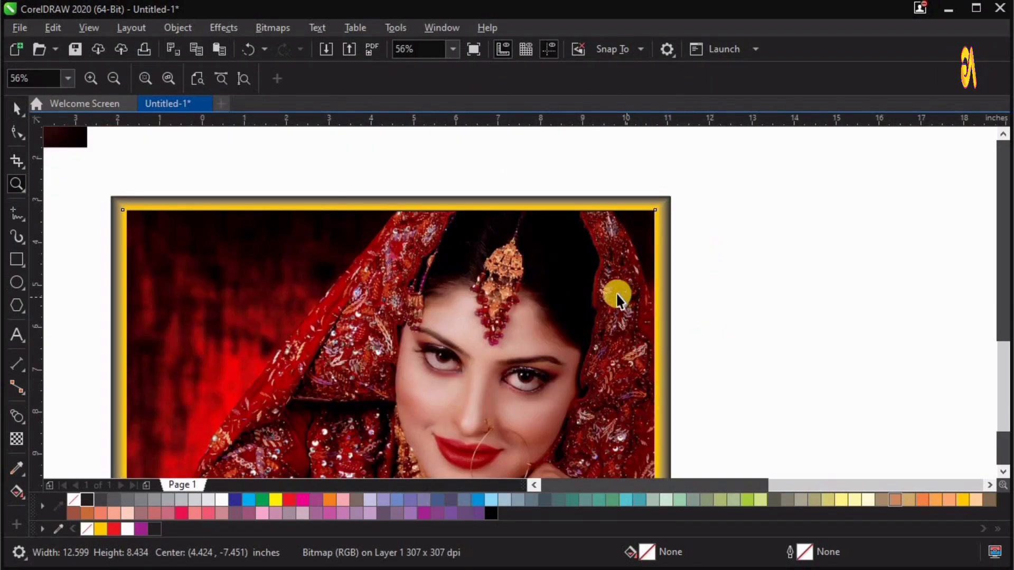
Step: Convert the black-and-gold frame and its close-up bride photo to one CMYK bitmap at 300 dpi
scroll(286, 264, "down", 2)
left_click_drag(260, 212, 779, 452)
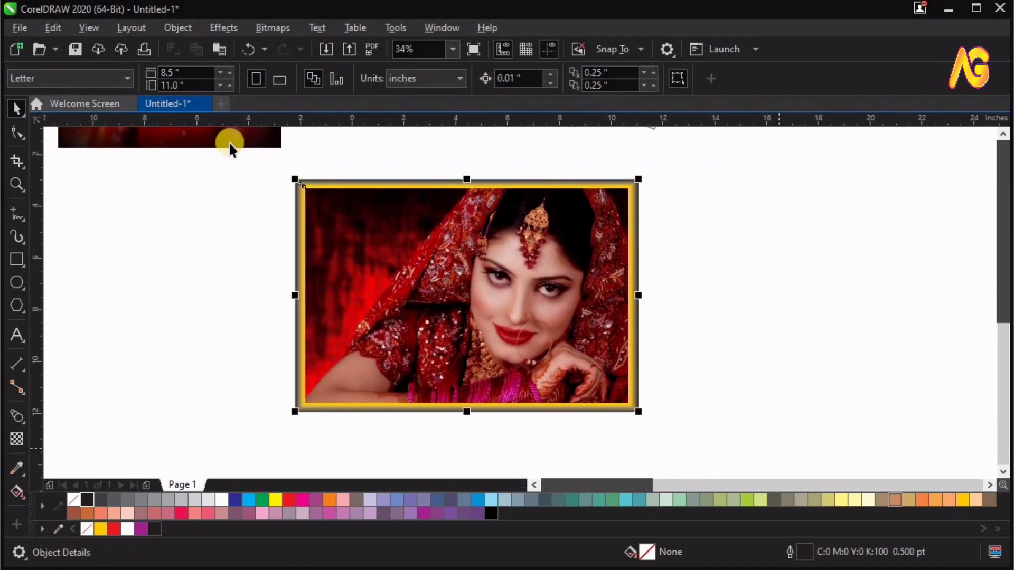
left_click(274, 27)
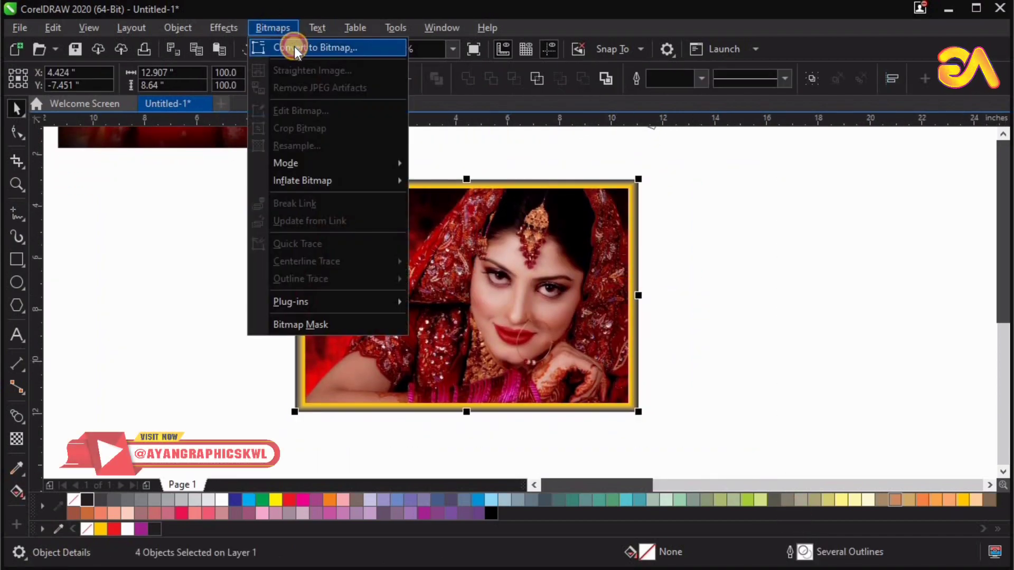
left_click(293, 47)
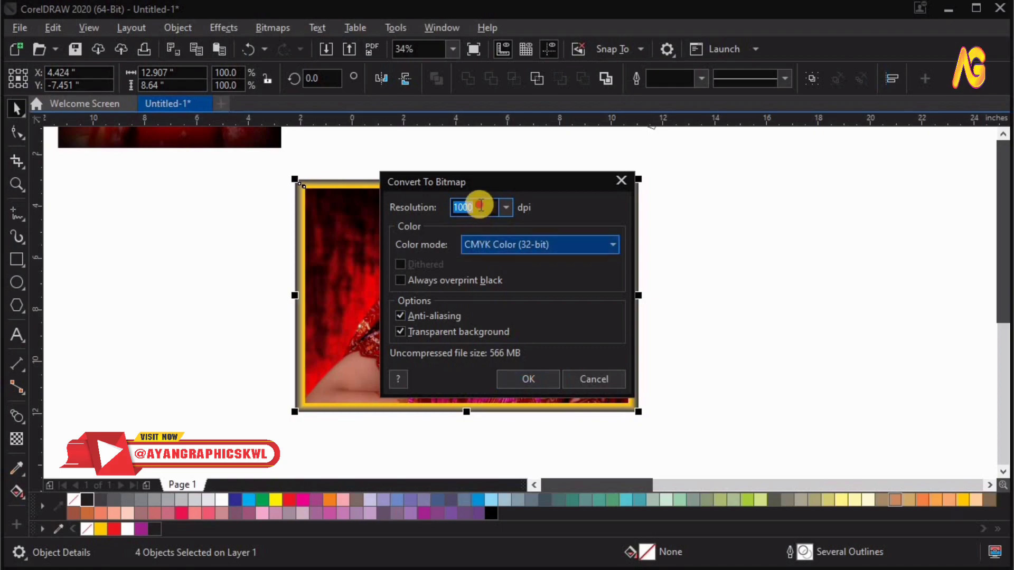
left_click_drag(479, 206, 399, 212)
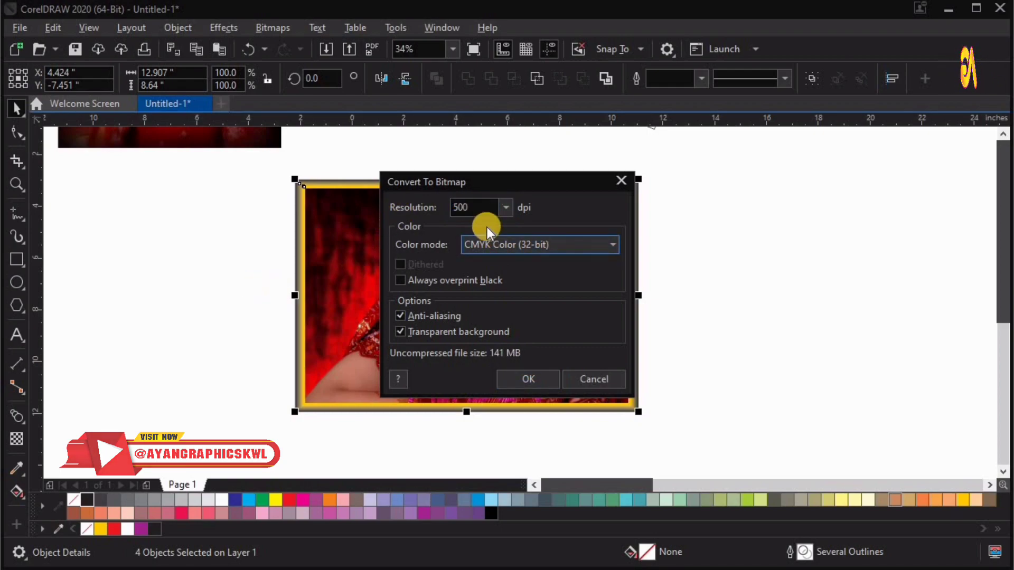
double_click(481, 205)
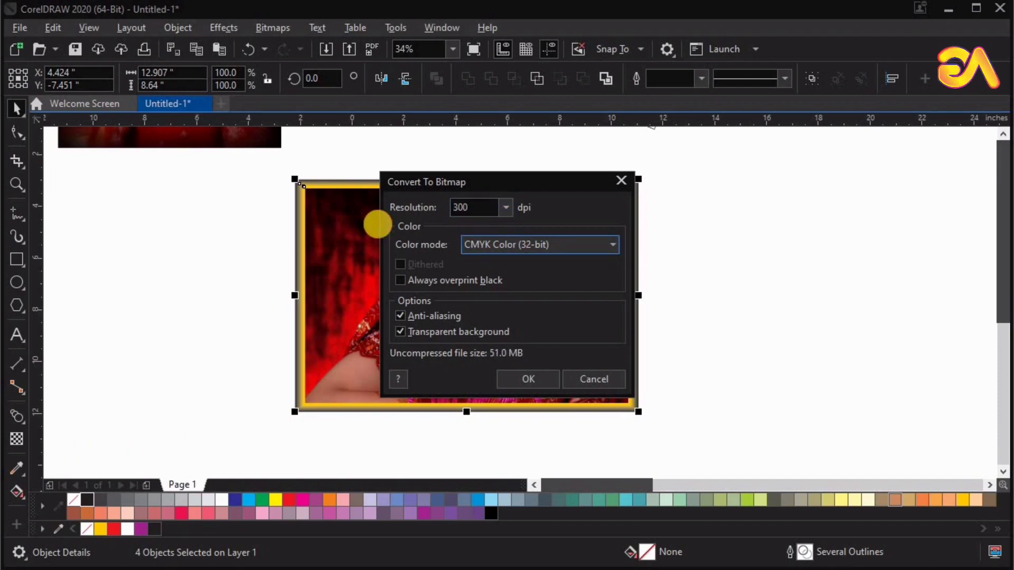
key("z")
key("F4")
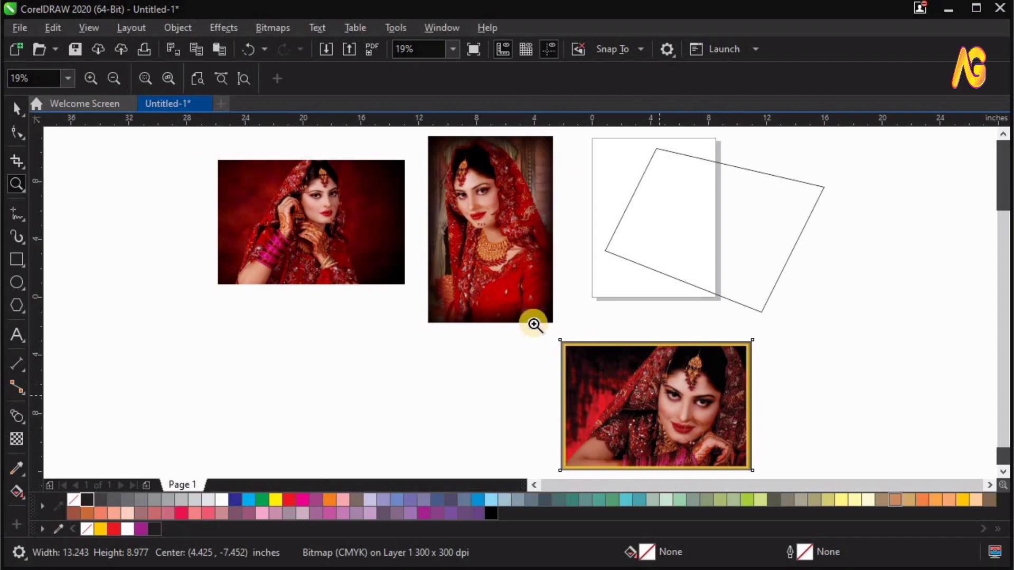
Step: Try moving the framed close-up bitmap as one object and undo the move
left_click_drag(533, 324, 791, 445)
key("space")
left_click_drag(498, 349, 644, 339)
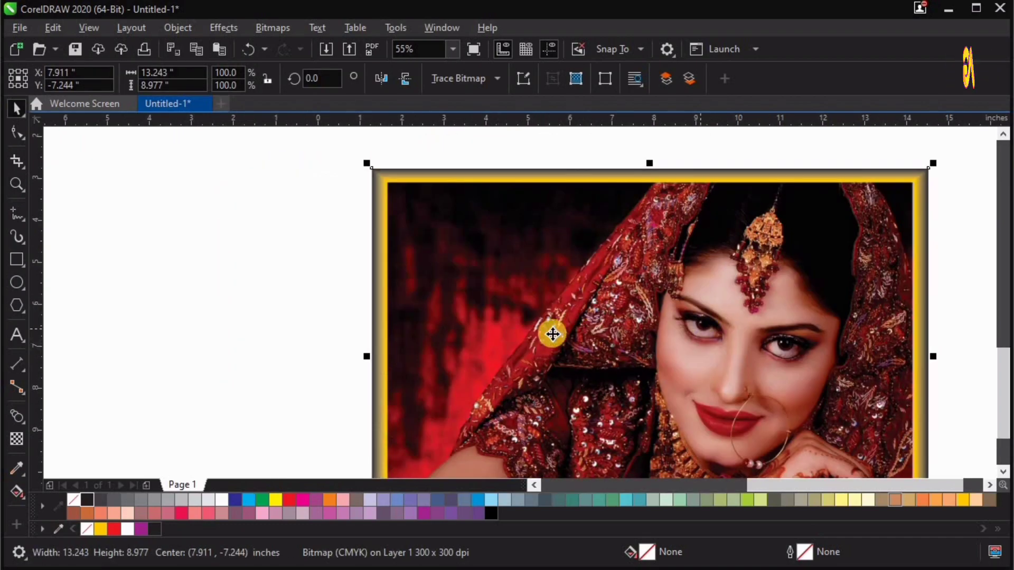
key("ctrl+z")
left_click_drag(538, 331, 646, 344)
key("Escape")
key("F4")
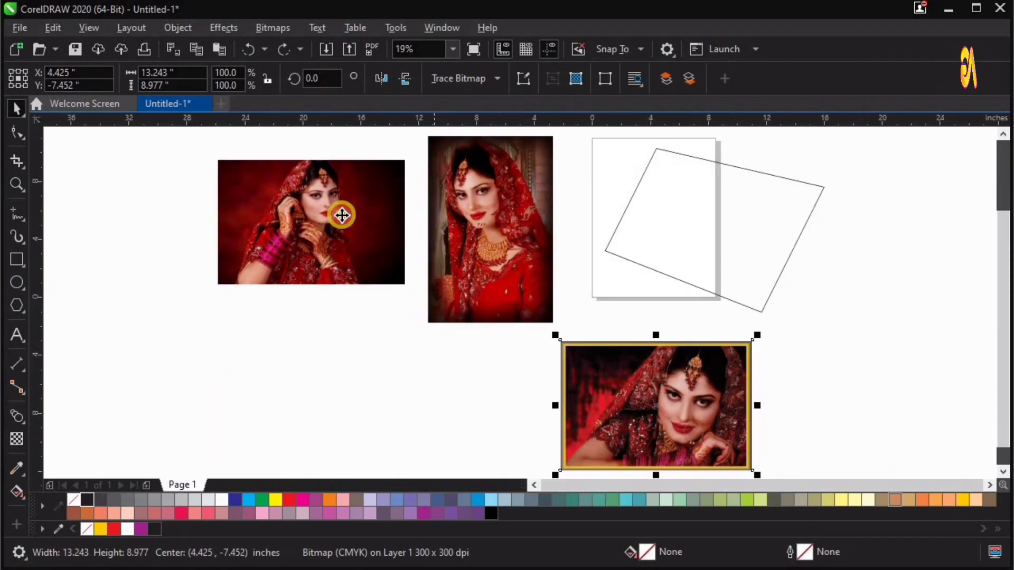
Step: Create a 12.907 by 8.64 inch rectangle matching the landscape bride photo, place it below that photo, and set its outline to 30 pt
left_click_drag(340, 215, 360, 394)
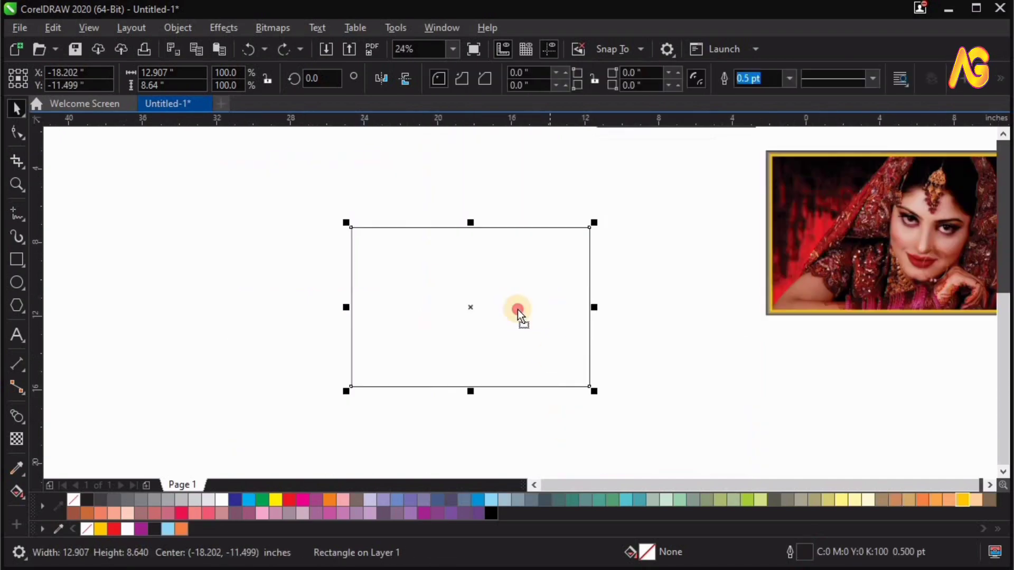
left_click_drag(666, 193, 646, 189)
left_click(789, 78)
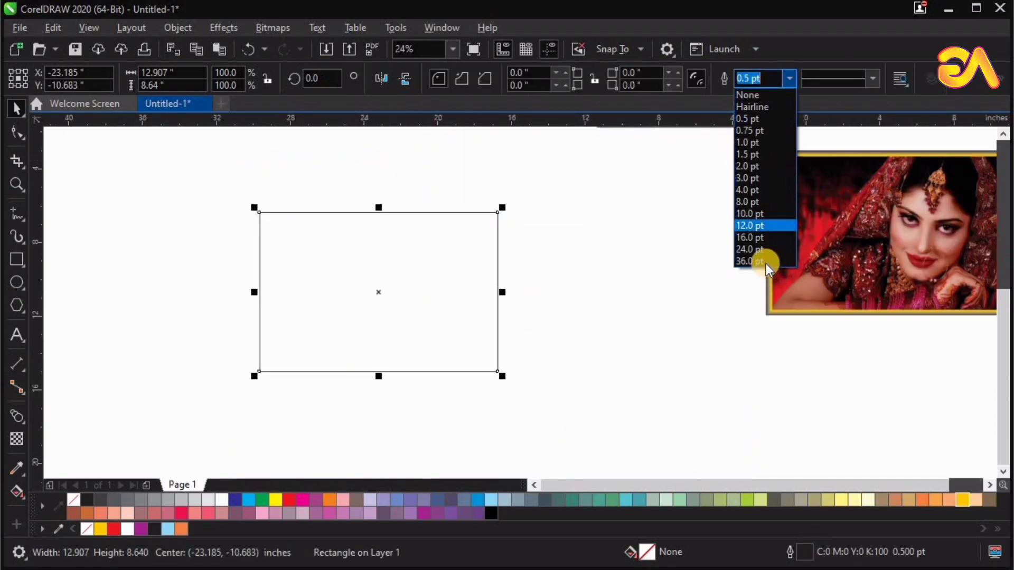
left_click(712, 80)
type("30")
key("Return")
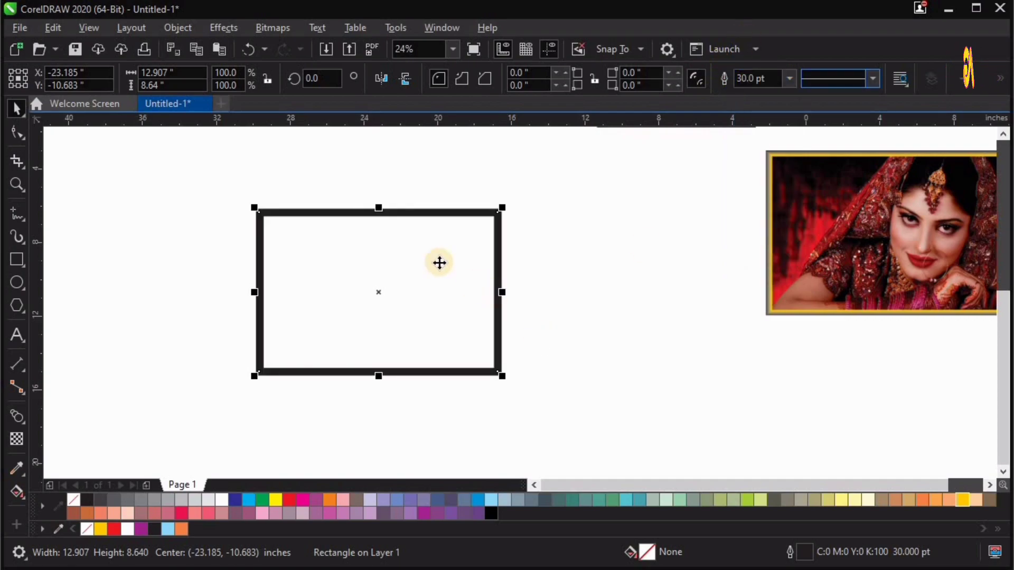
Step: Duplicate the thick rectangle about 3.1 inches right and 1.8 inches down, and set the copy's outline to 5 pt
left_click_drag(448, 299, 506, 332)
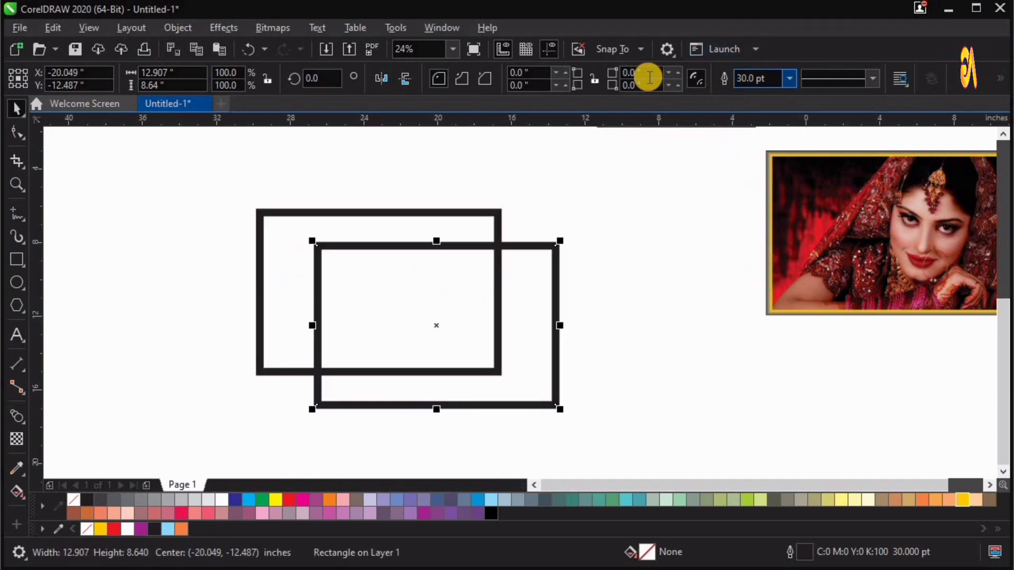
type("5")
key("Return")
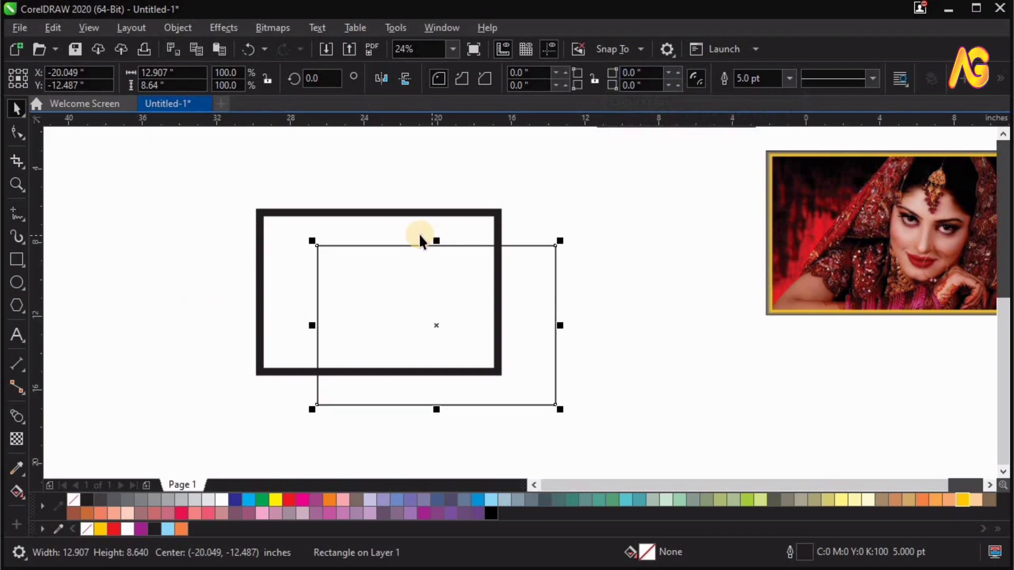
Step: Colour the thick rectangle's outline red and the thin rectangle's outline golden yellow
left_click(421, 242)
right_click(288, 502)
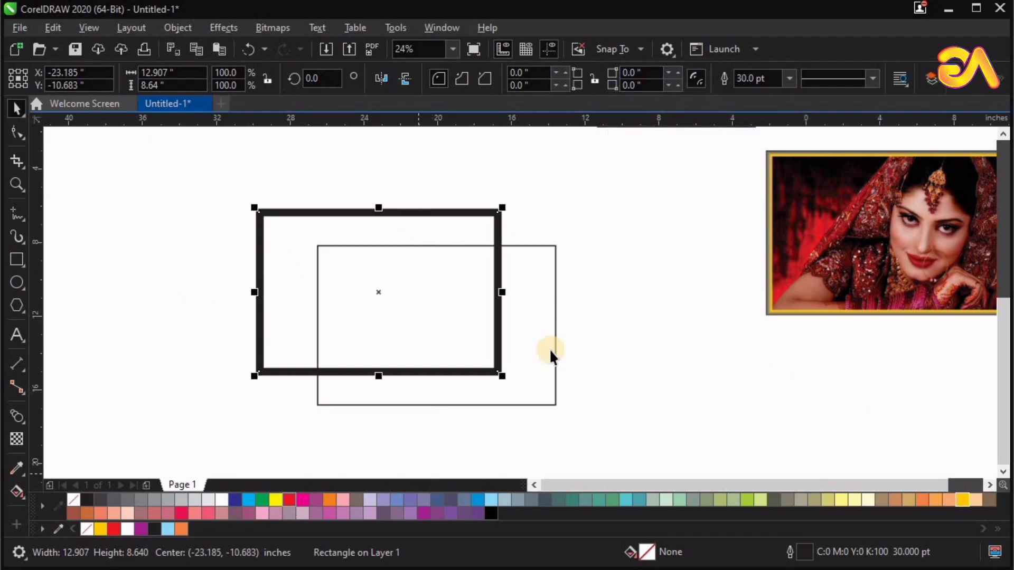
left_click(555, 349)
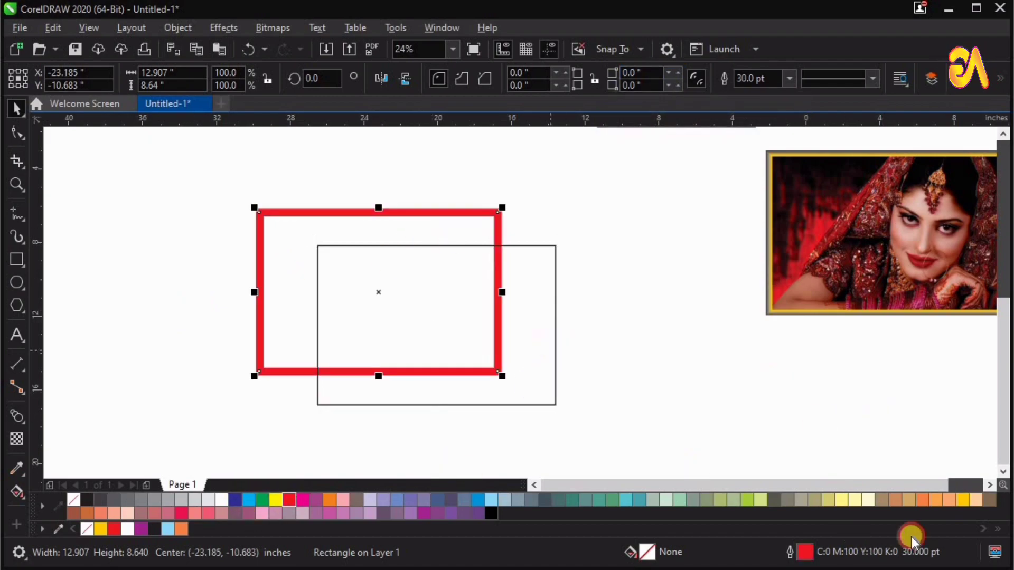
Step: Blend the thick red rectangle with the thin yellow rectangle in 50 steps using the Blend tool
left_click(380, 214, "shift")
left_click(16, 416)
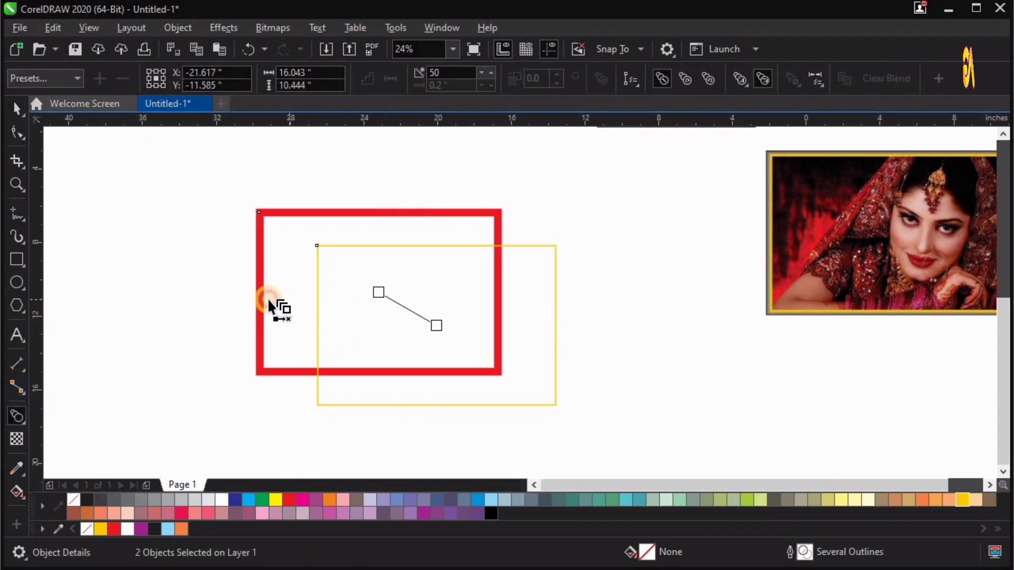
left_click_drag(264, 296, 436, 324)
left_click_drag(202, 190, 545, 352)
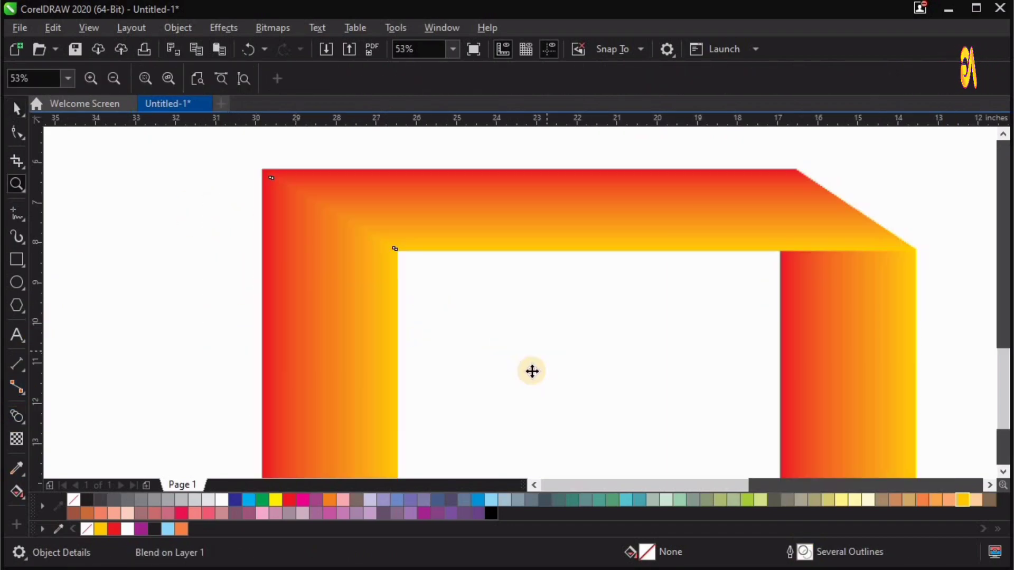
Step: Align the blend's yellow and red control rectangles on each other's centres, both horizontally and vertically
left_click(561, 350)
key("Escape")
left_click(522, 331)
key("Escape")
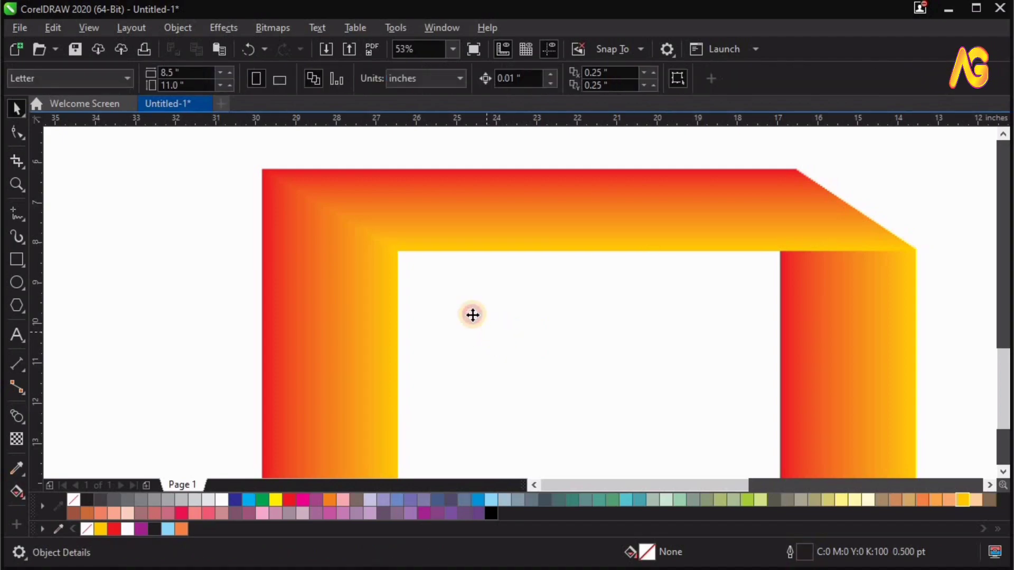
left_click(472, 315)
left_click(263, 170, "shift")
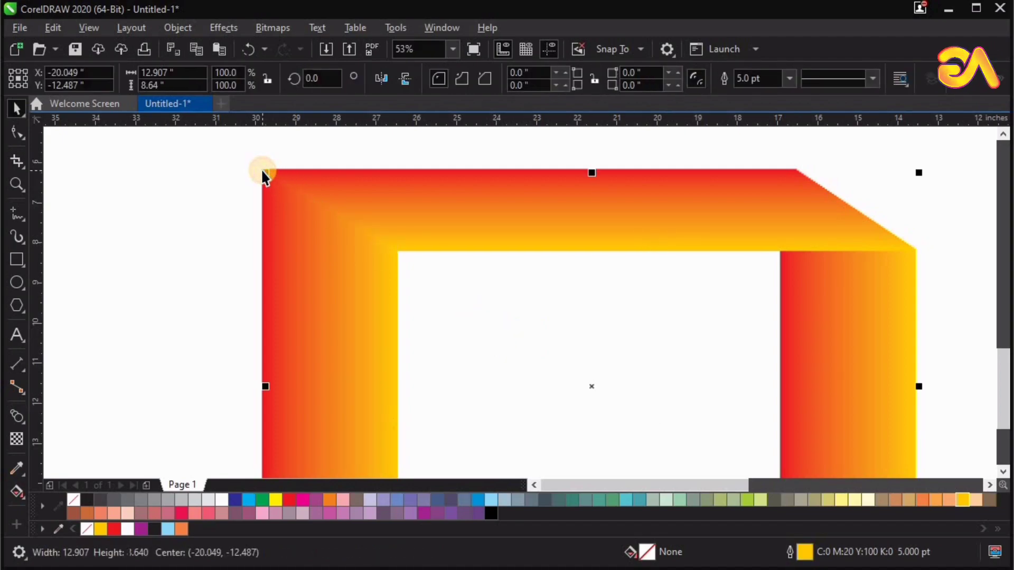
key("c")
key("e")
left_click(238, 202)
key("z")
left_click_drag(341, 179, 306, 231)
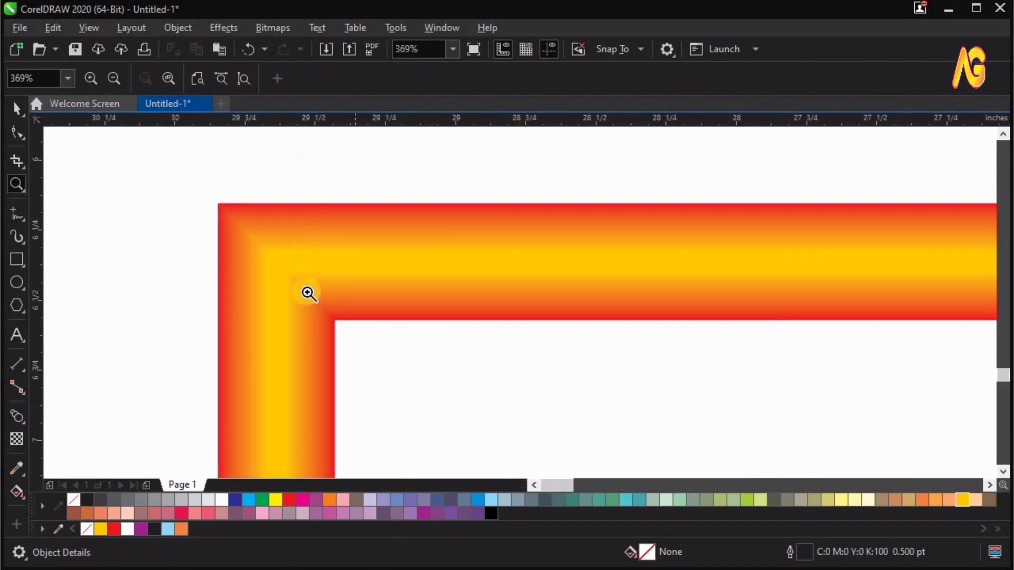
Step: Move the landscape bride photo into the red-and-yellow blended frame
key("F4")
key("space")
scroll(370, 238, "down", 1)
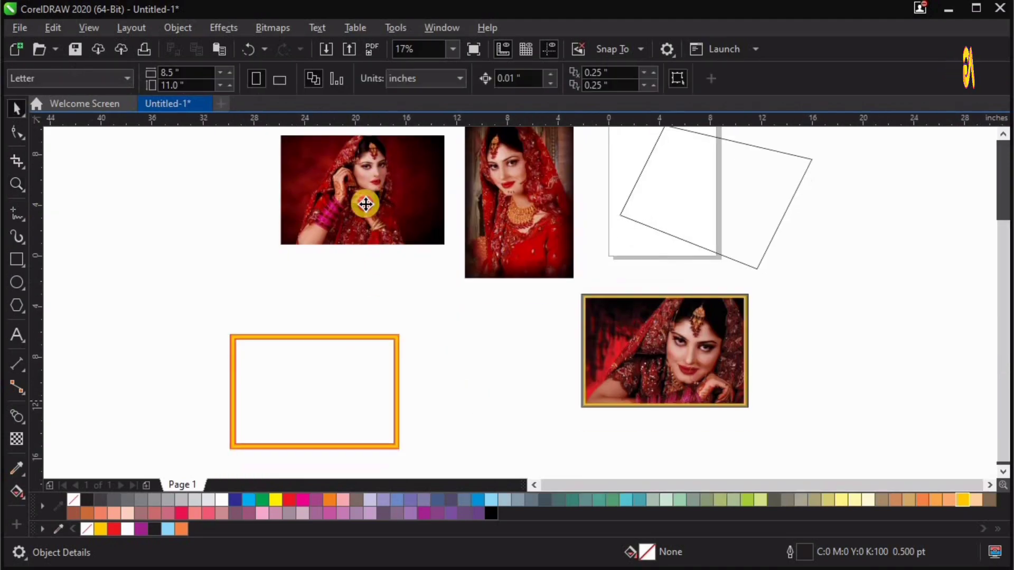
left_click_drag(364, 204, 321, 402)
key("z")
left_click_drag(181, 299, 461, 469)
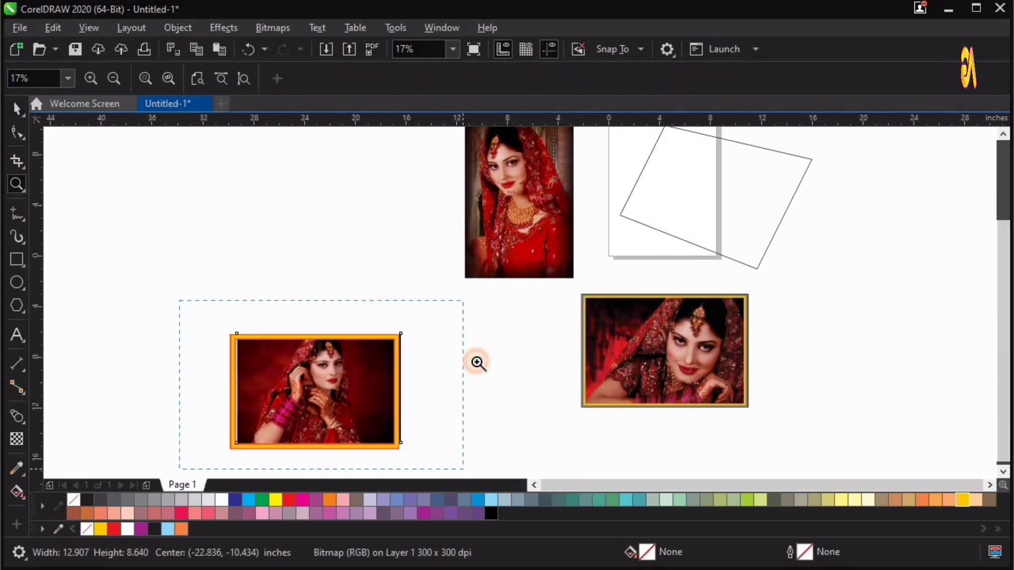
key("space")
Step: Shift the landscape photo left and down to the frame's centre and scale it to 98.1 percent, 12.658 by 8.474 inches
key("Left")
key("Left")
key("Left")
key("Left")
key("Left")
key("Left")
key("Left")
key("Left")
key("Left")
key("Left")
key("Left")
key("Left")
key("Left")
key("Left")
key("Left")
key("Left")
key("Left")
key("Left")
key("Left")
key("Left")
key("Left")
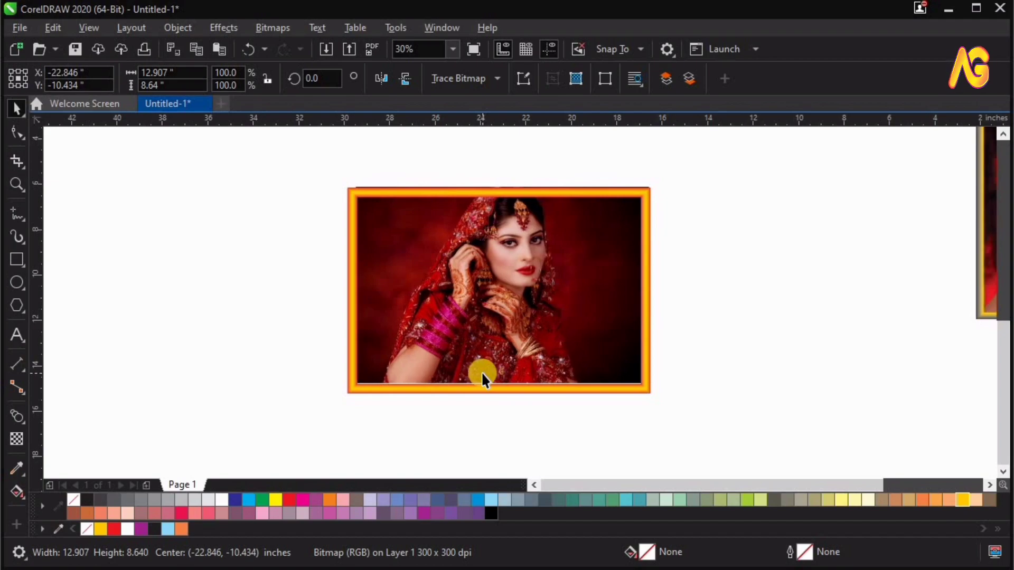
key("Down")
key("Down")
key("Down")
key("Down")
key("Down")
key("Down")
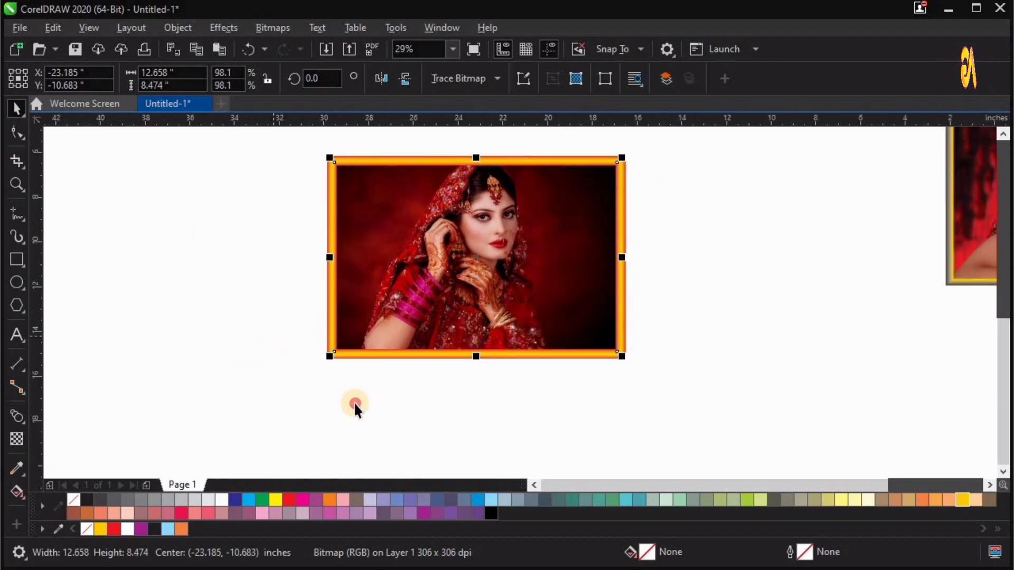
Step: Convert the red-and-yellow frame and its landscape photo to one CMYK bitmap at 800 dpi
left_click(354, 402)
left_click_drag(231, 407, 776, 173)
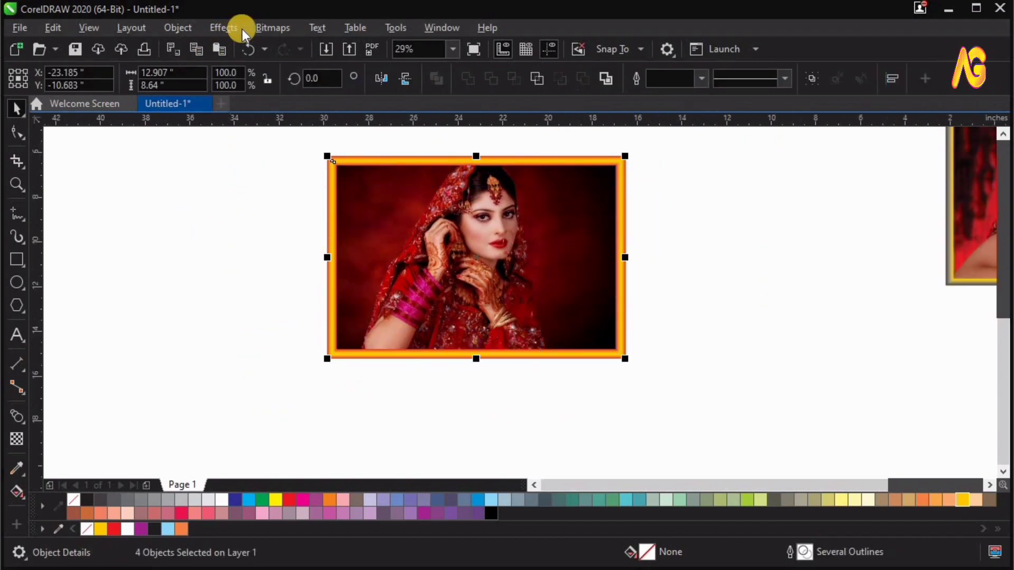
left_click(269, 27)
key("Escape")
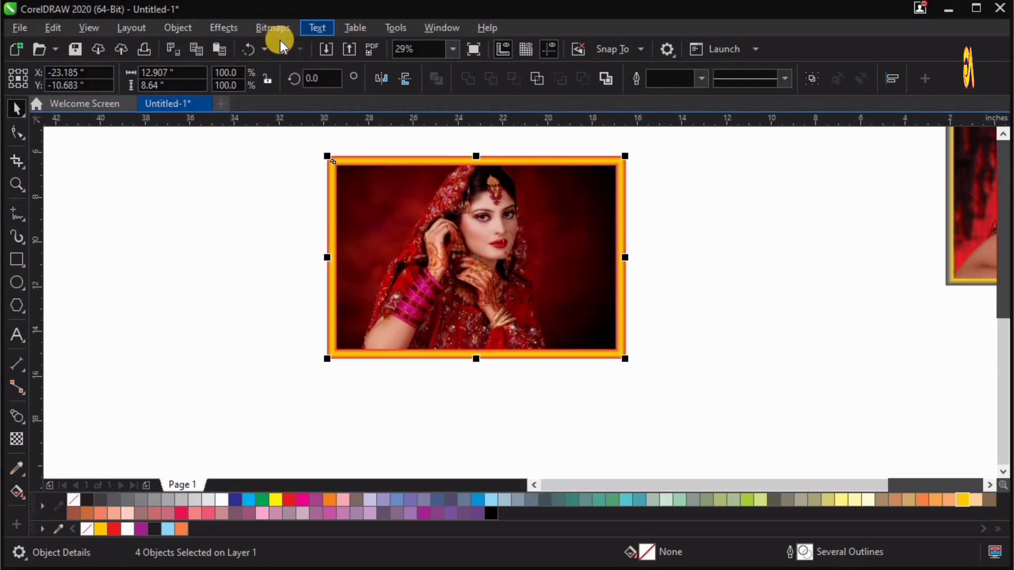
left_click(273, 28)
left_click(338, 45)
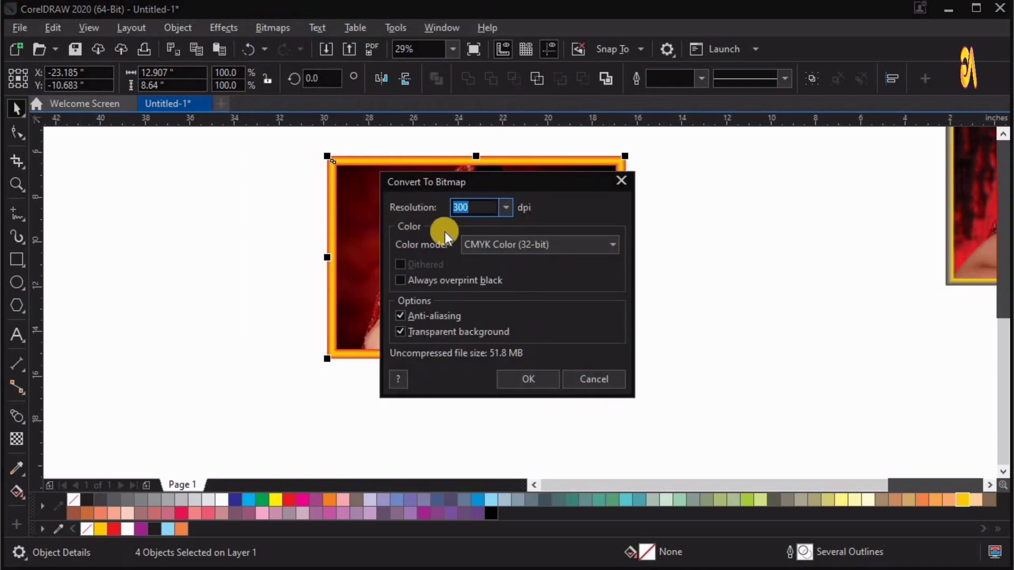
type("500")
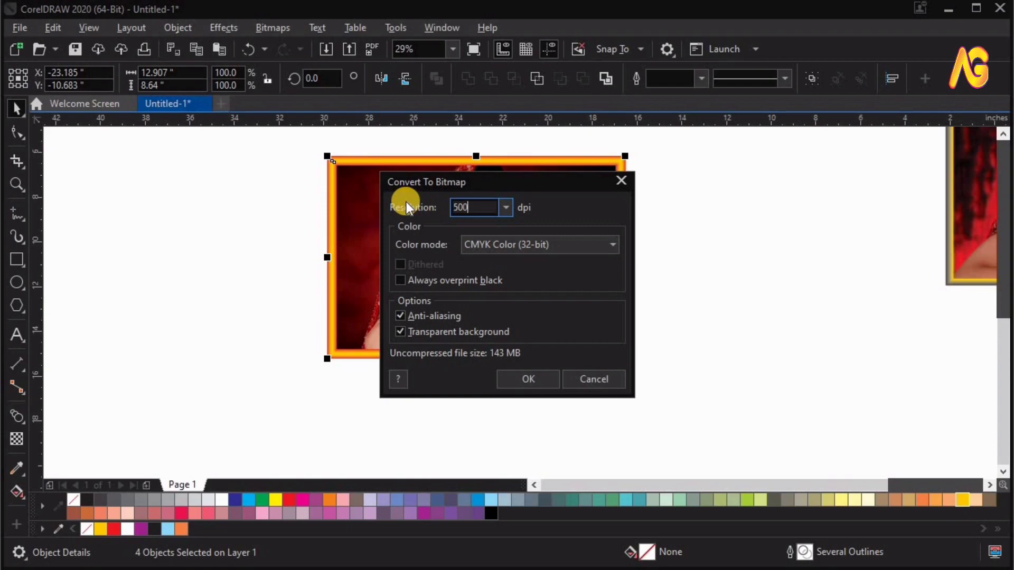
key("Return")
Step: Move the red-and-yellow framed bitmap about 1.8 inches down
left_click_drag(620, 272, 625, 314)
scroll(241, 415, "down", 2)
left_click_drag(241, 416, 836, 147)
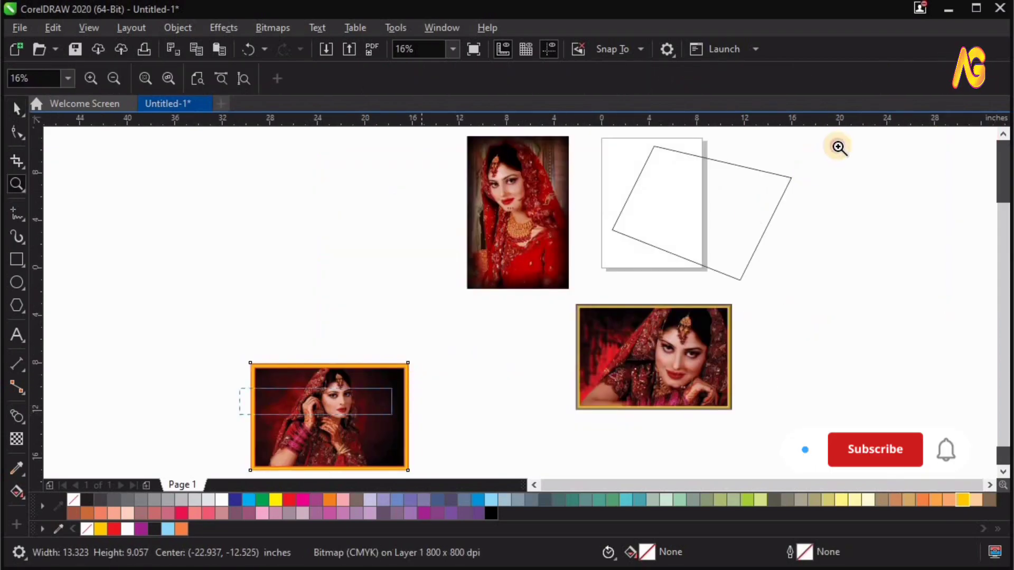
Step: Move the black-and-gold framed bitmap about 6.7 inches up and 2 inches right, over the lower part of the tilted four-sided outline
left_click_drag(629, 402, 673, 420)
key("ctrl+z")
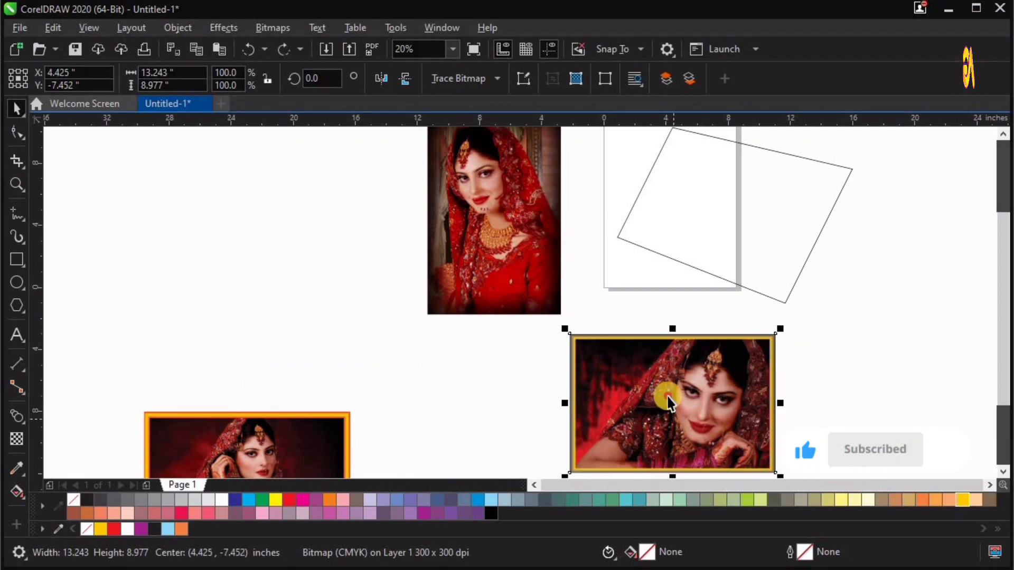
key("F4")
left_click_drag(629, 359, 656, 263)
key("F2")
left_click_drag(515, 369, 952, 119)
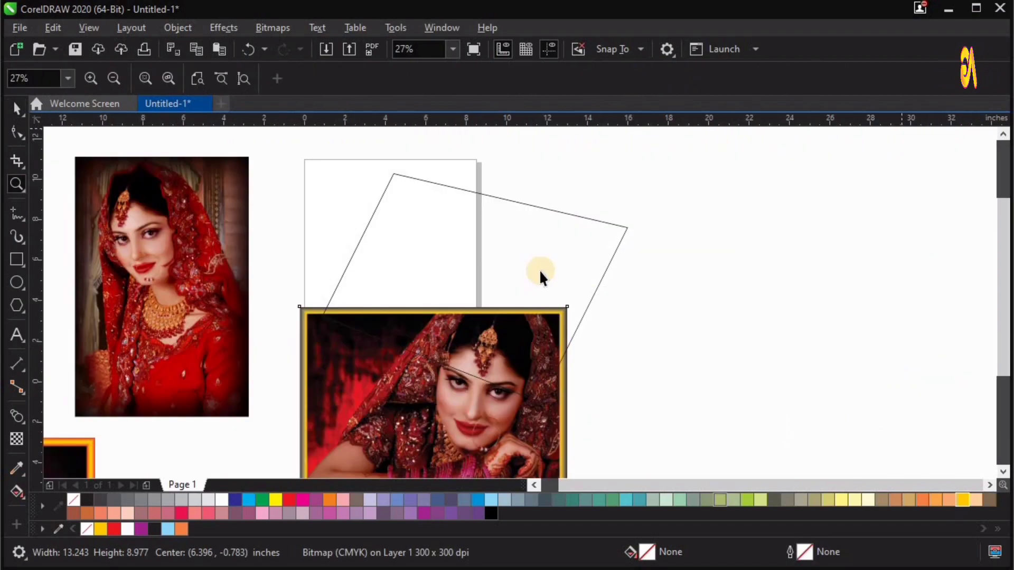
key("space")
Step: Add perspective to the black-and-gold framed bitmap and snap its two upper corners to the upper corners of the tilted outline
mouse_move(498, 338)
left_mouse_down()
mouse_move(500, 322)
mouse_move(503, 341)
left_mouse_up()
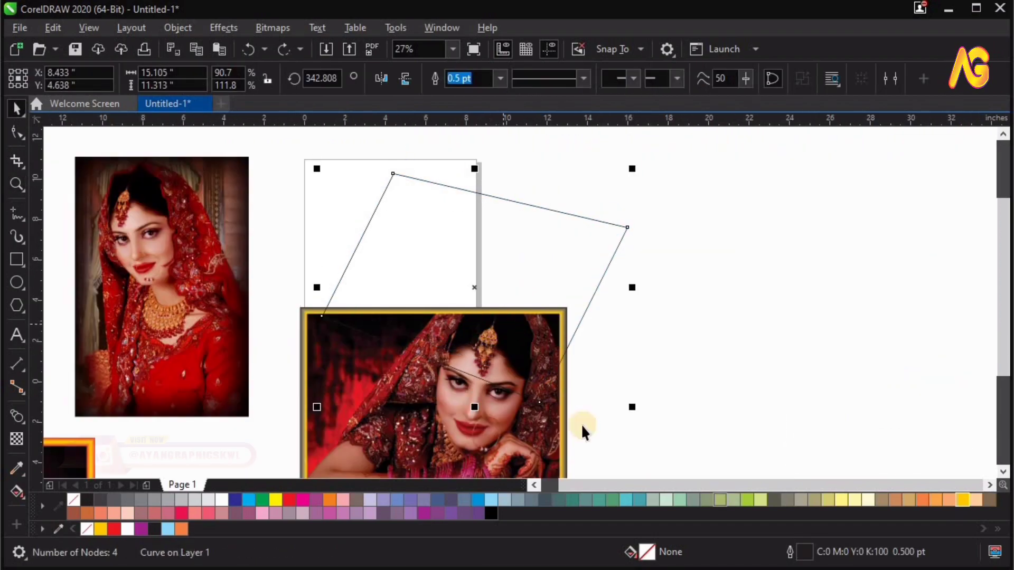
left_click(489, 422)
left_click(179, 31)
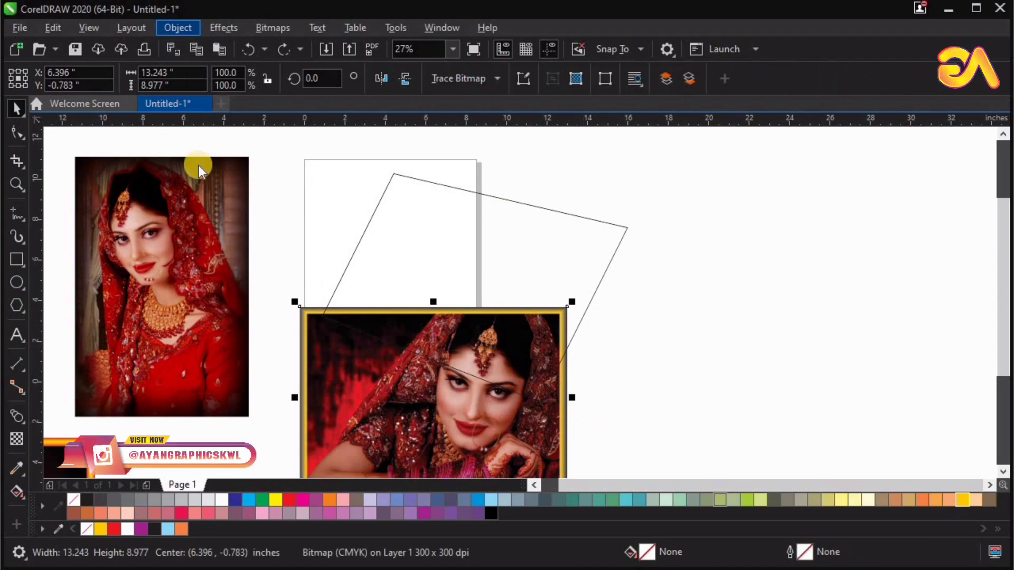
left_click(205, 413)
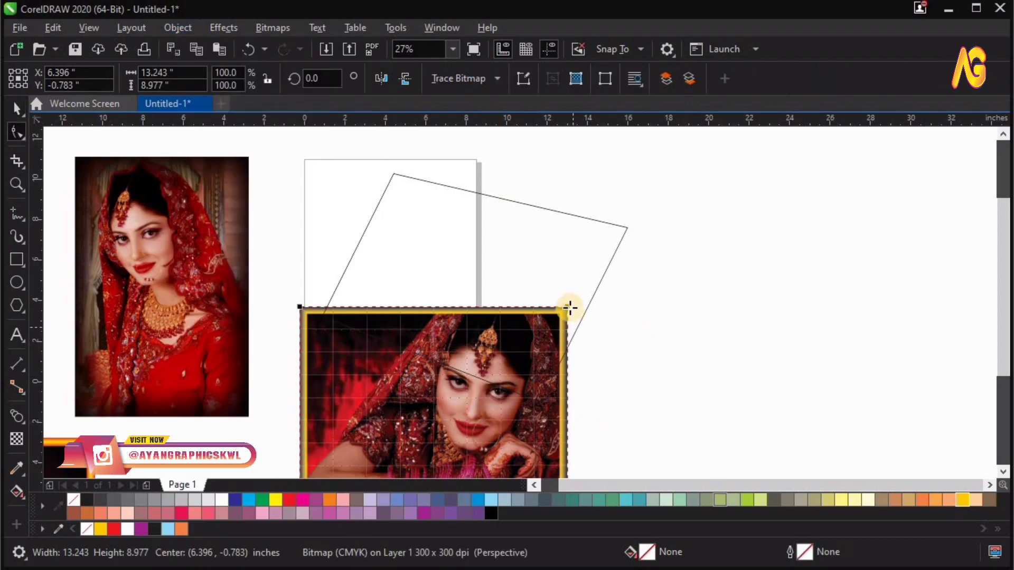
left_click_drag(619, 234, 626, 230)
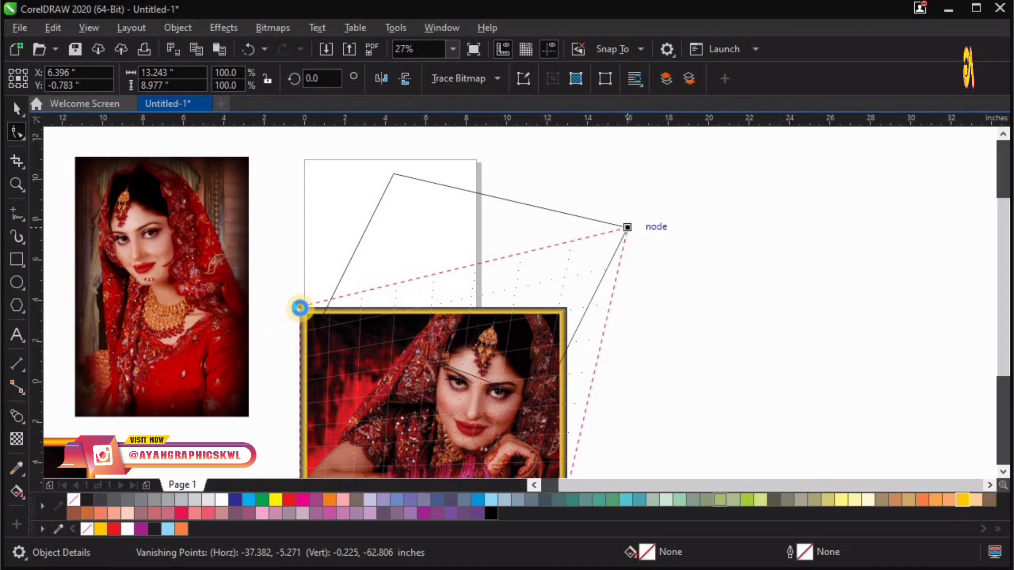
left_click_drag(300, 306, 393, 174)
key("space")
scroll(496, 403, "down", 1)
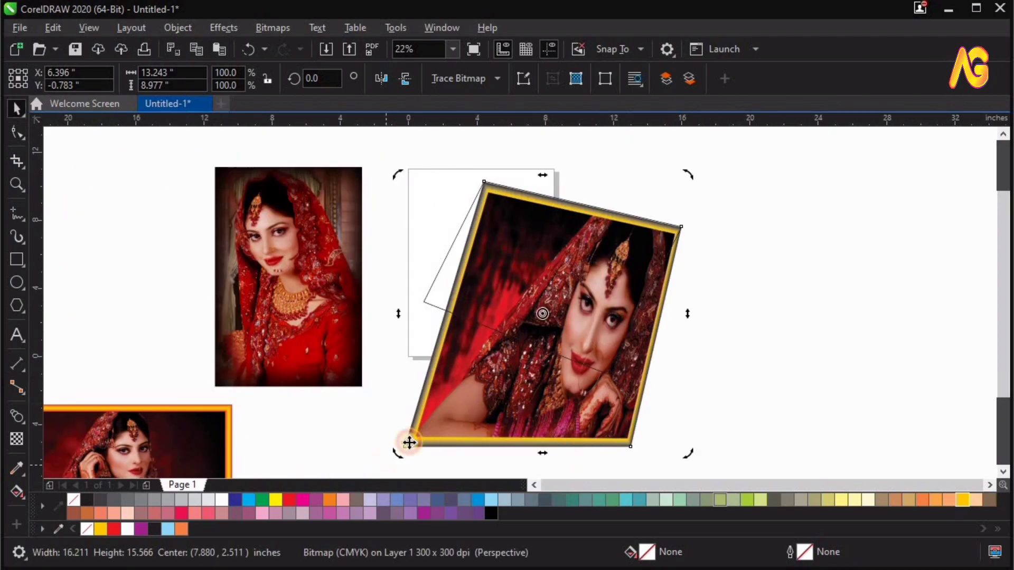
left_click_drag(407, 426, 435, 423)
key("ctrl+z")
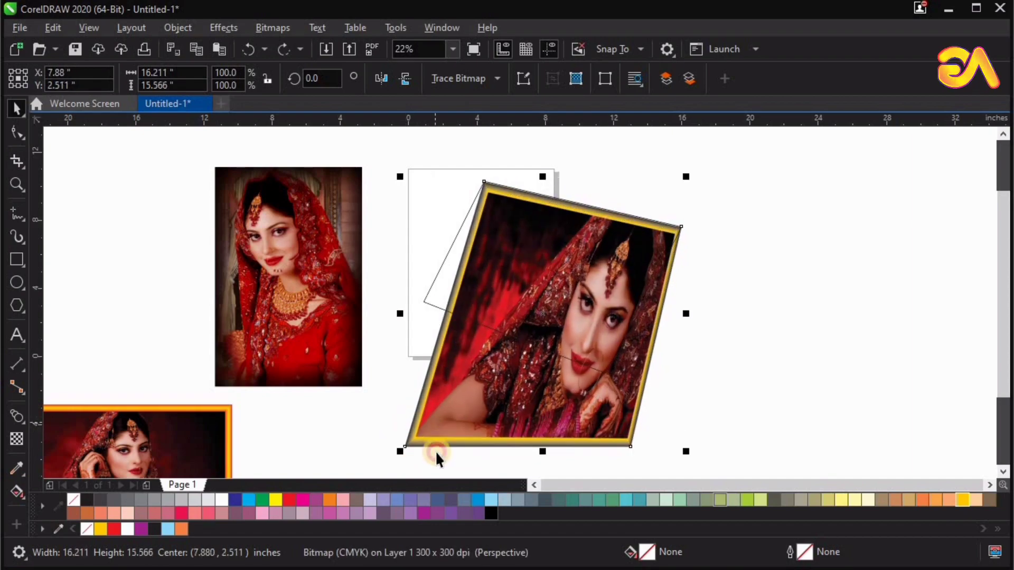
Step: Snap the two lower perspective corners of the black-and-gold framed bitmap to the lower corners of the tilted outline
key("space")
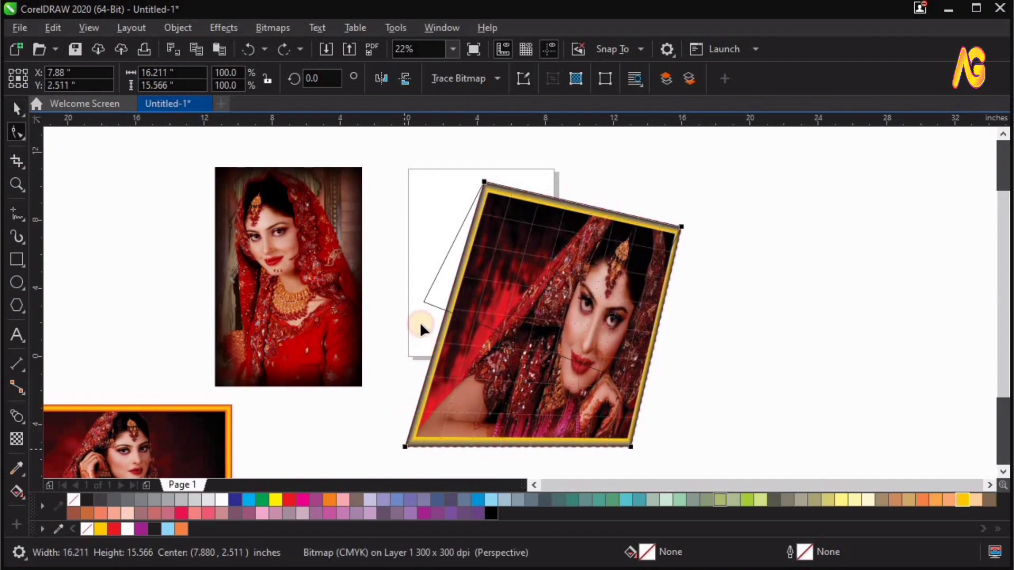
left_click_drag(421, 325, 422, 300)
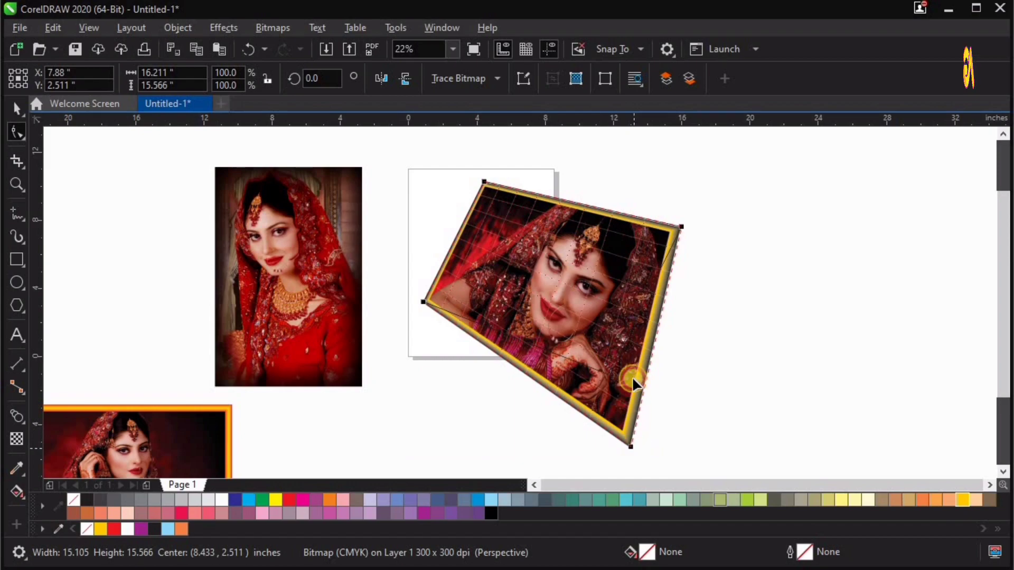
left_click_drag(632, 378, 609, 374)
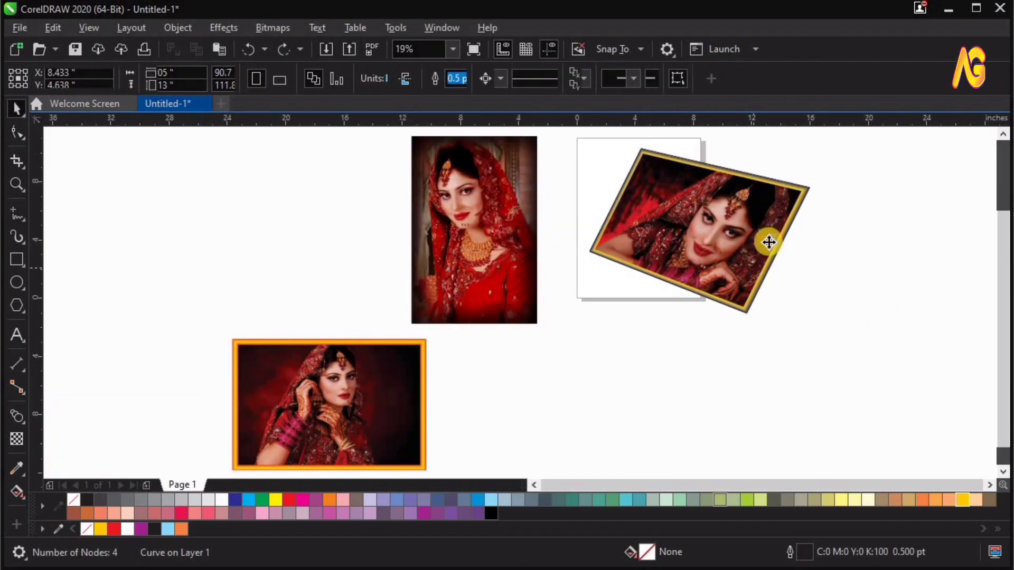
Step: Move the empty tilted outline about 31 inches left, beyond the portrait photo, and mirror it horizontally
left_click_drag(767, 243, 313, 299)
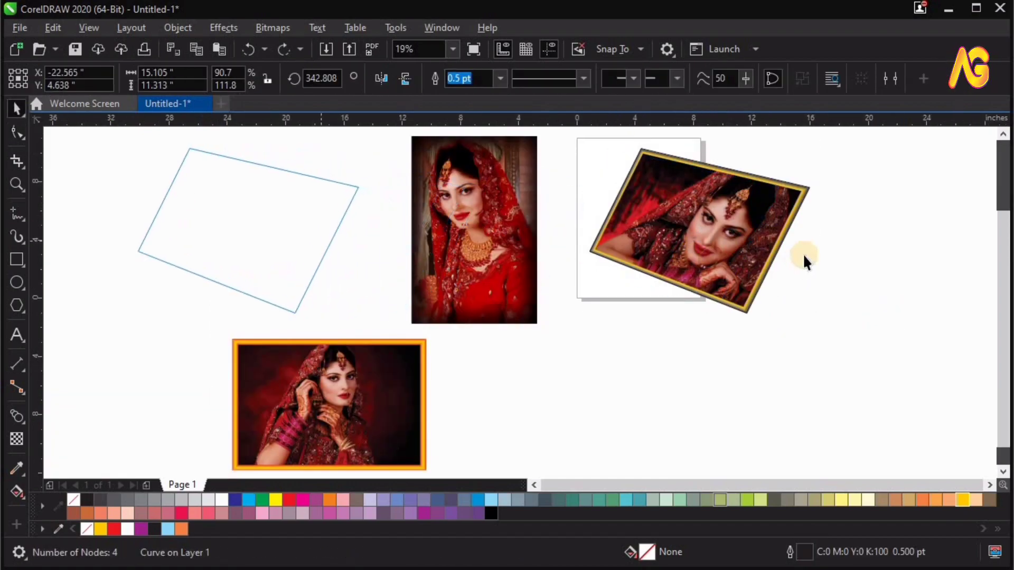
left_click(751, 245)
Step: Move the red-and-yellow framed bitmap over the mirrored outline and fit its corners to that outline with perspective
left_click(346, 403)
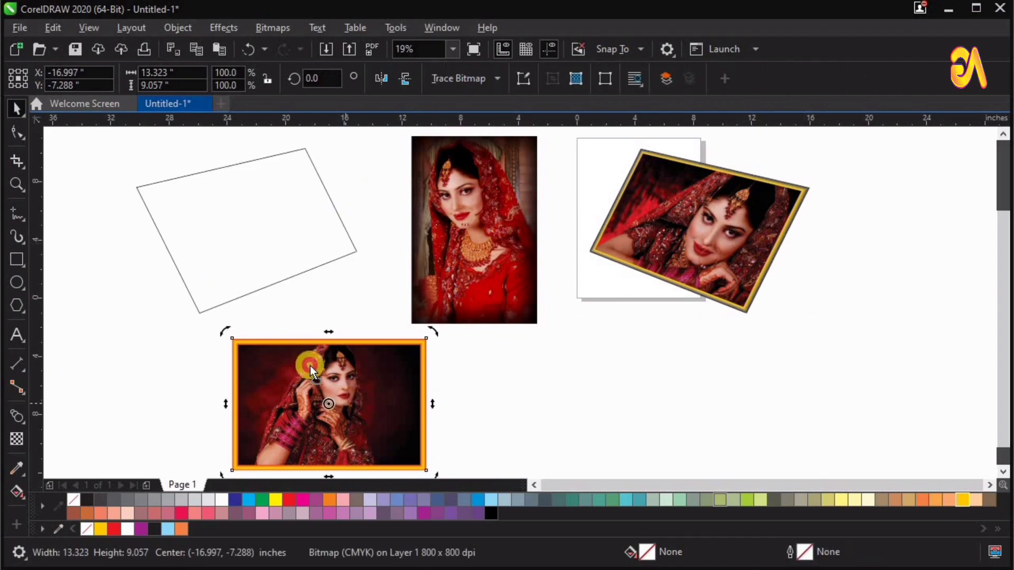
left_click_drag(326, 399, 278, 318)
left_click(188, 33)
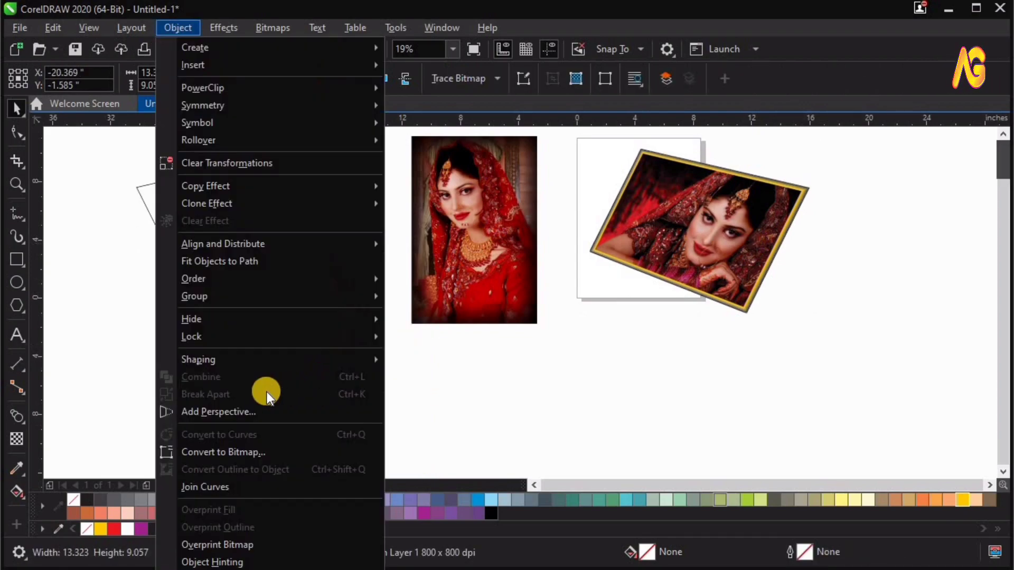
left_click(283, 410)
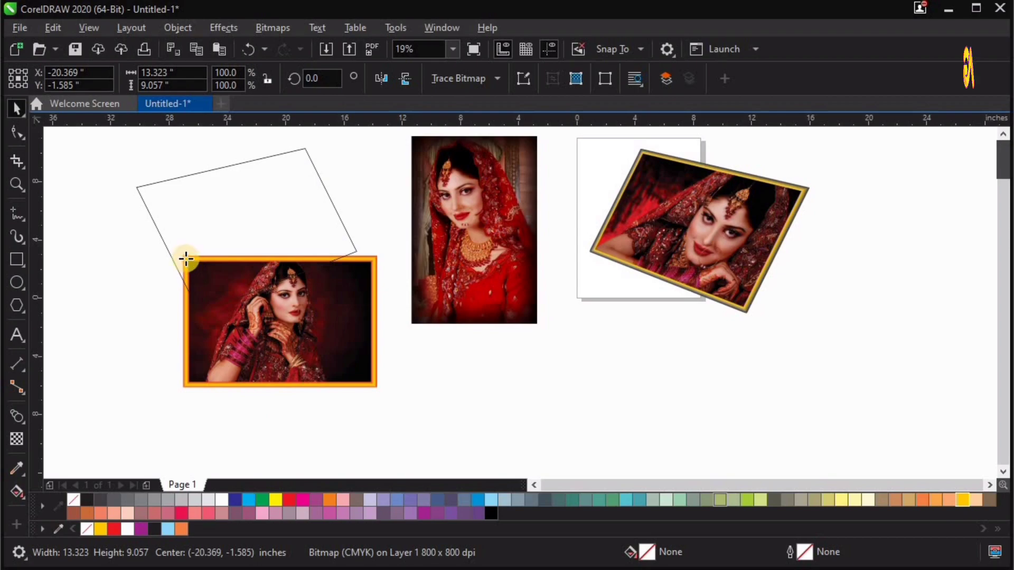
left_click_drag(186, 259, 138, 179)
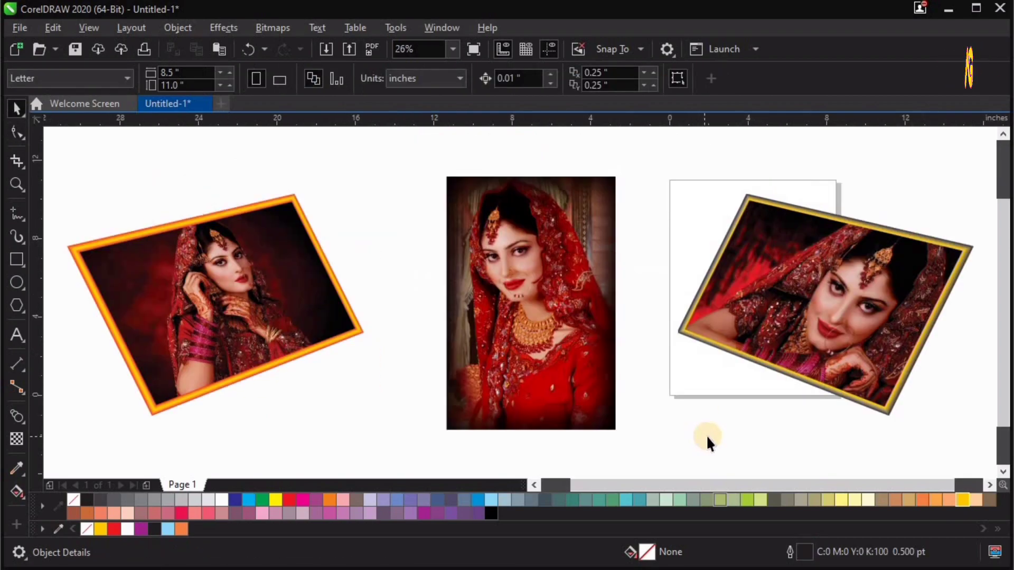
Step: Draw a rectangle of 8.64 by 12.907 inches exactly over the upright portrait photo
left_click(528, 389)
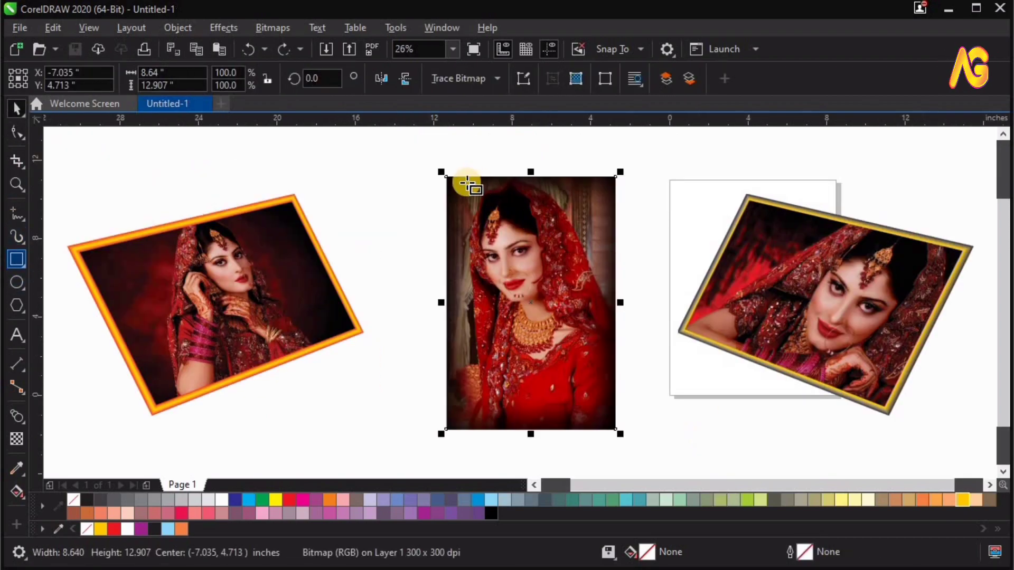
left_click_drag(446, 177, 620, 417)
scroll(595, 346, "down", 2)
key("F2")
left_click_drag(439, 296, 737, 411)
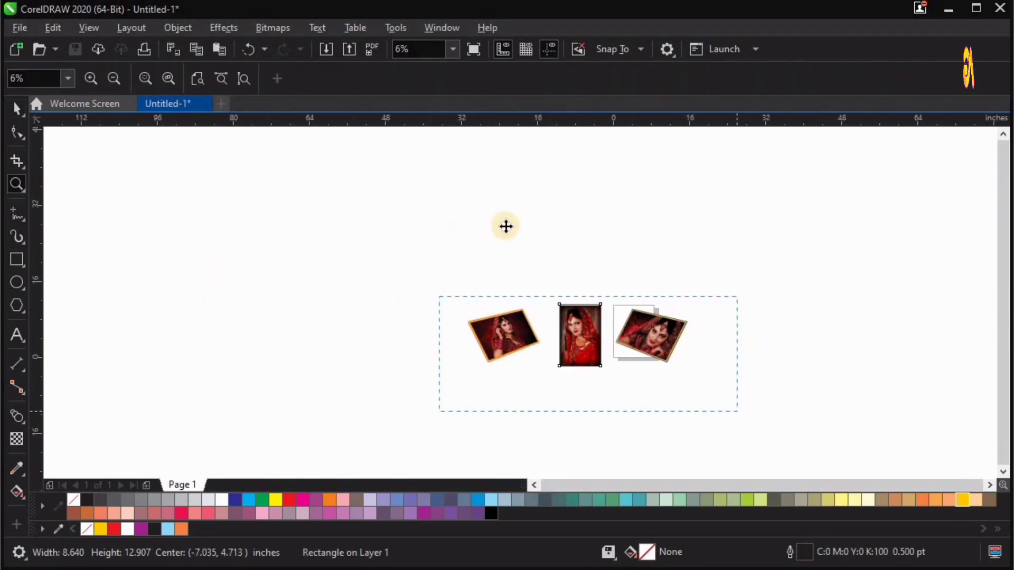
Step: Move the portrait-sized rectangle about 9.3 inches right and 11.3 inches down, off the photo
left_click_drag(501, 201, 533, 310)
left_click_drag(620, 359, 636, 366)
key("F2")
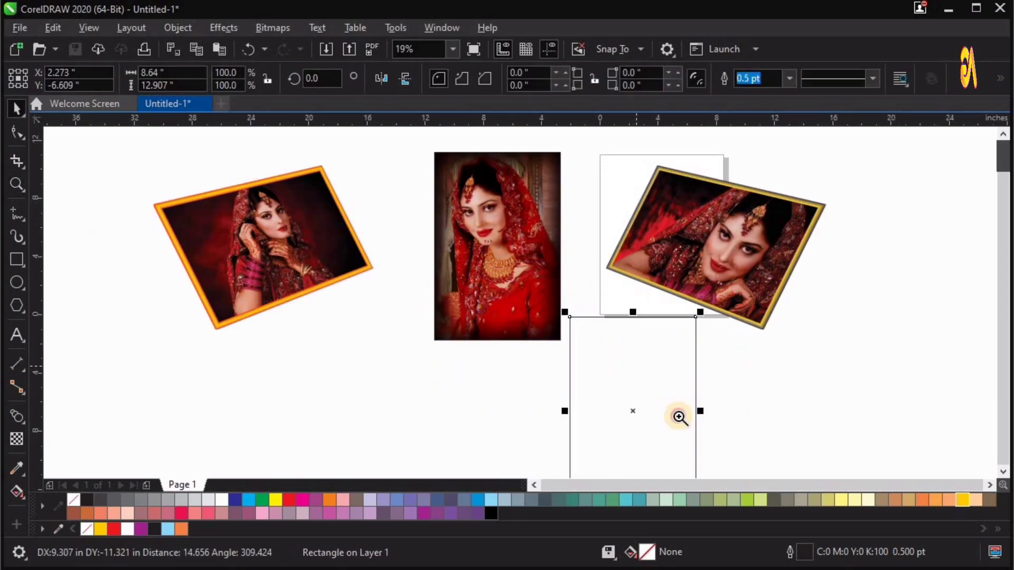
left_click_drag(498, 288, 797, 477)
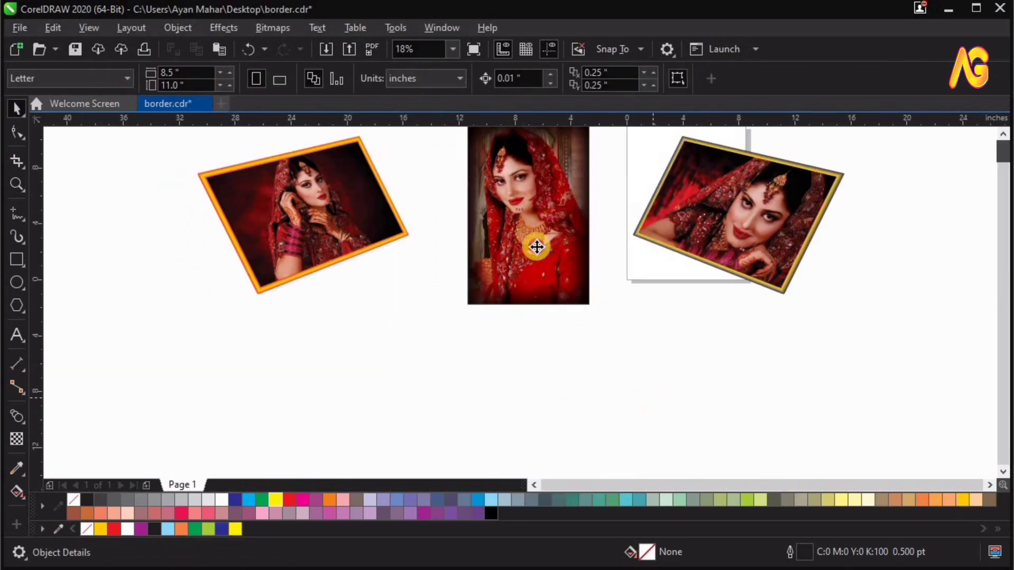
Step: Place the portrait-sized rectangle about 10.3 inches right and 12.6 inches below the photo, and round its corners to about 0.633 inch
left_click(536, 247)
left_click_drag(605, 225, 748, 401)
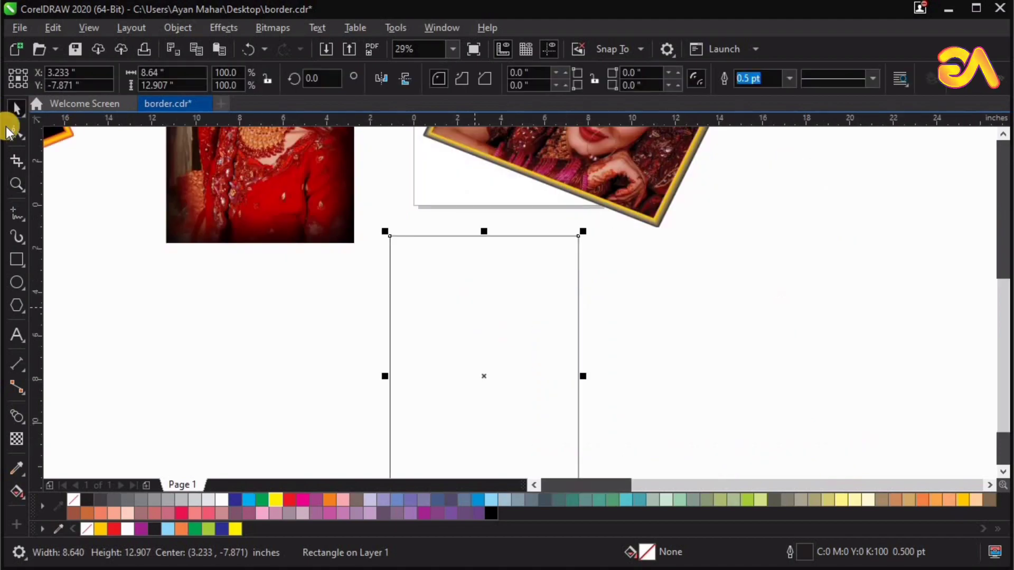
left_click_drag(389, 236, 402, 253)
key("space")
Step: Set the rounded rectangle's outline width to 30 pt
left_click_drag(762, 81, 706, 77)
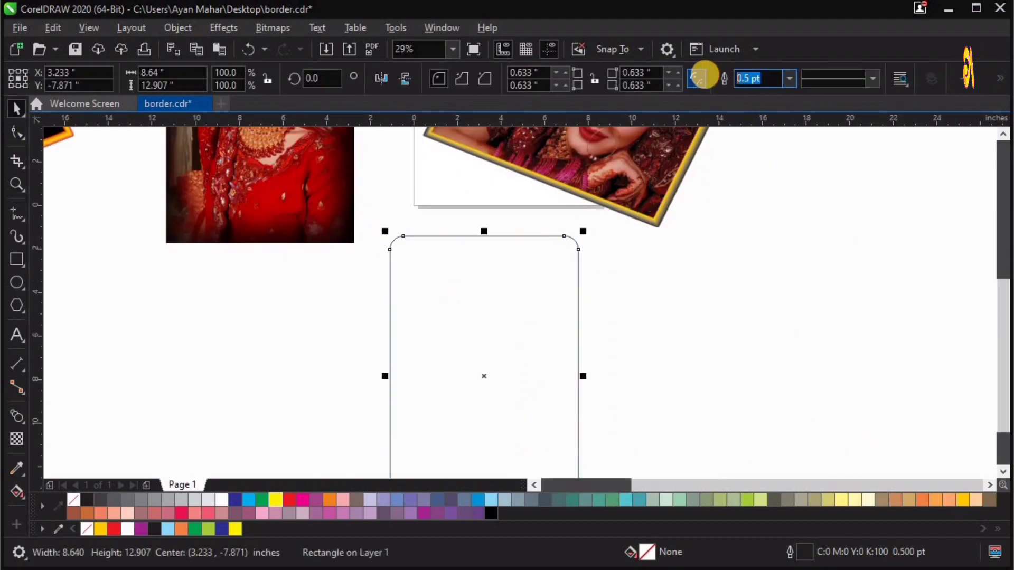
type("30")
key("Return")
scroll(712, 415, "down", 2)
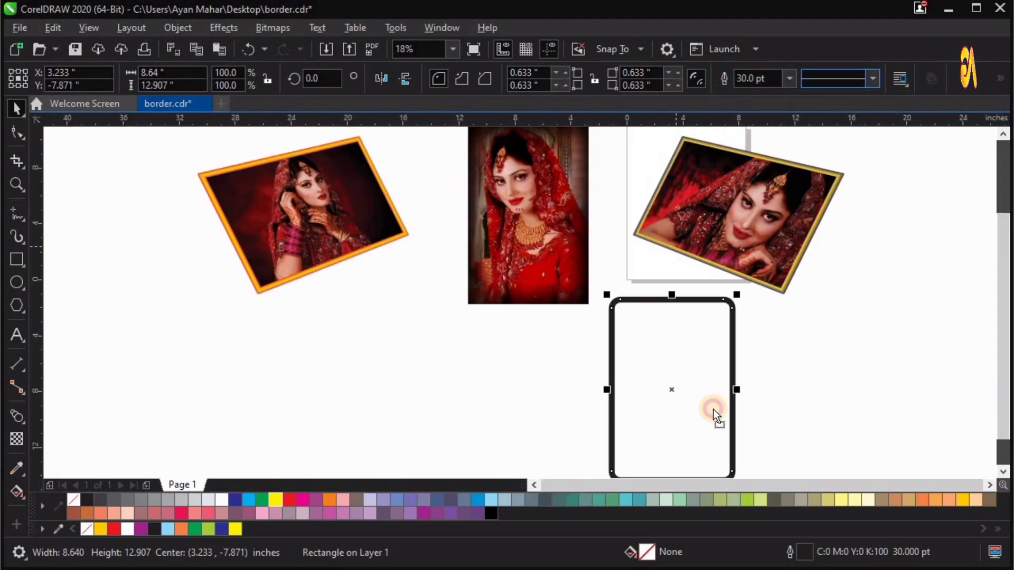
Step: Duplicate the thick rounded rectangle about 5.2 inches right and 2.1 inches down, and set the copy's outline width to 3 pt
left_click_drag(672, 389, 743, 419)
right_click(744, 419)
left_click_drag(768, 80, 720, 82)
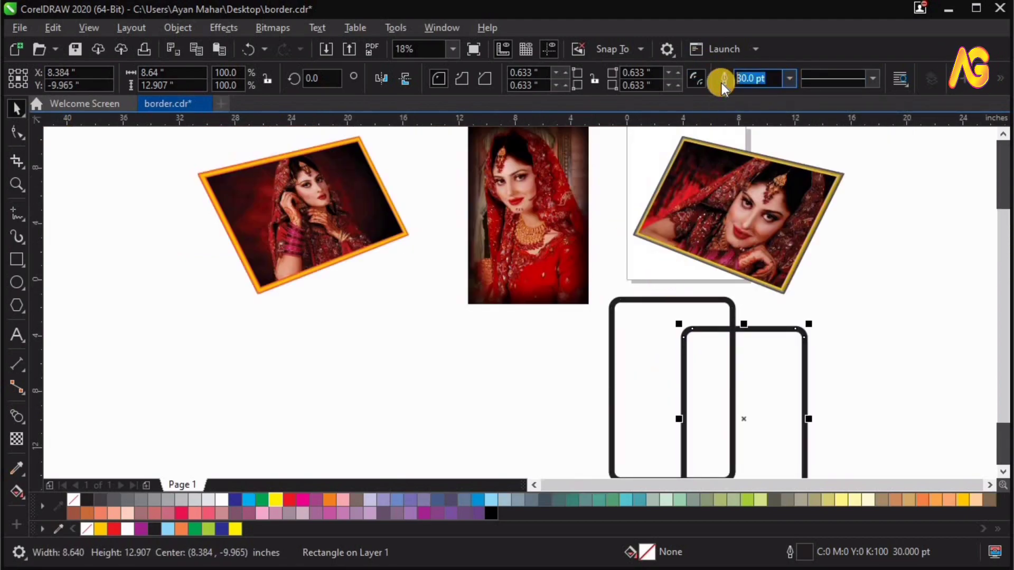
type("3")
key("Return")
Step: Colour the thick rounded rectangle's outline green and the thin copy's outline yellow
left_click(649, 353)
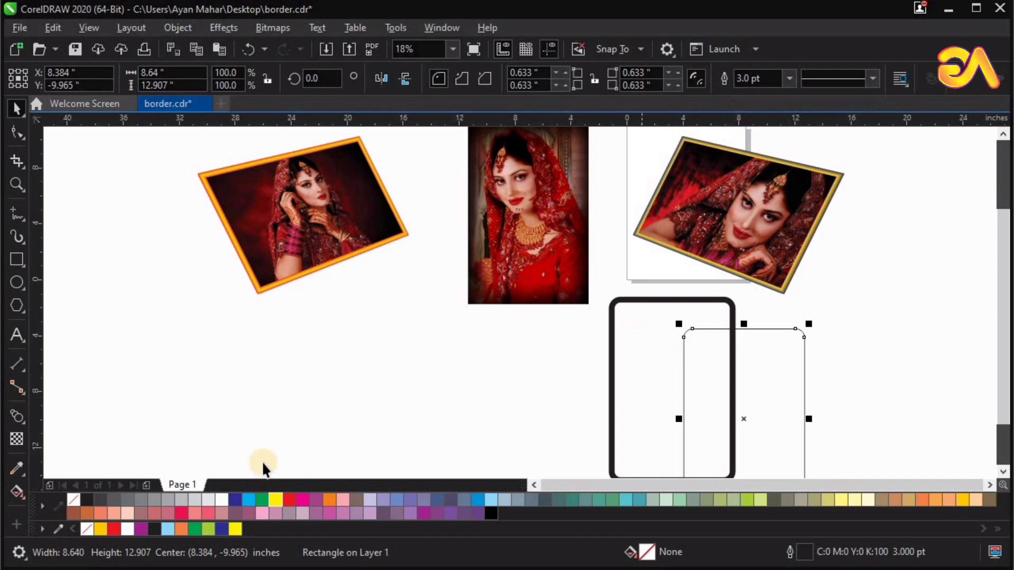
left_click(785, 369)
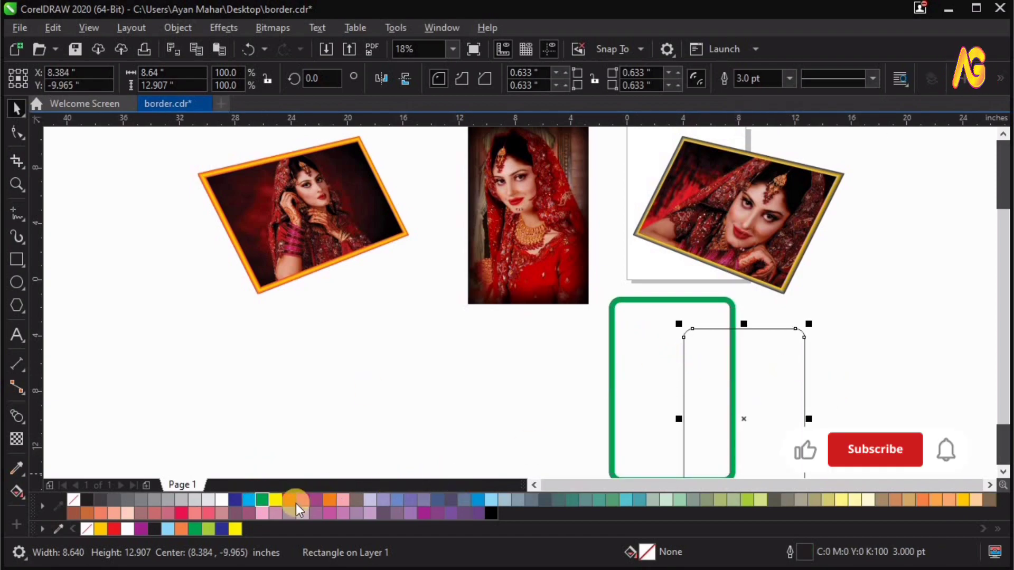
right_click(278, 501)
Step: Blend the green and yellow rounded rectangles together in 50 steps
left_click(658, 347, "shift")
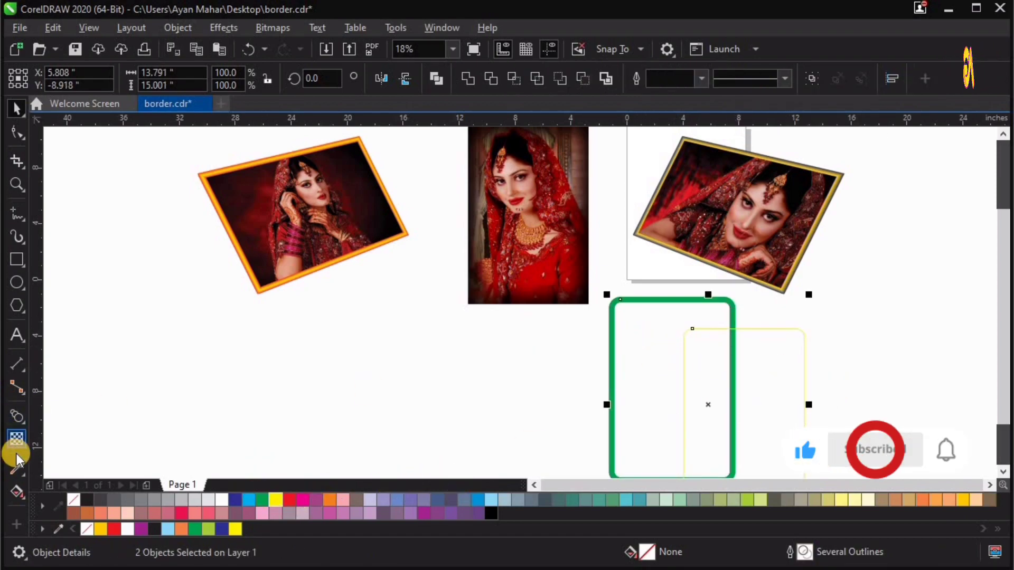
left_click(22, 420)
left_click_drag(688, 387, 634, 391)
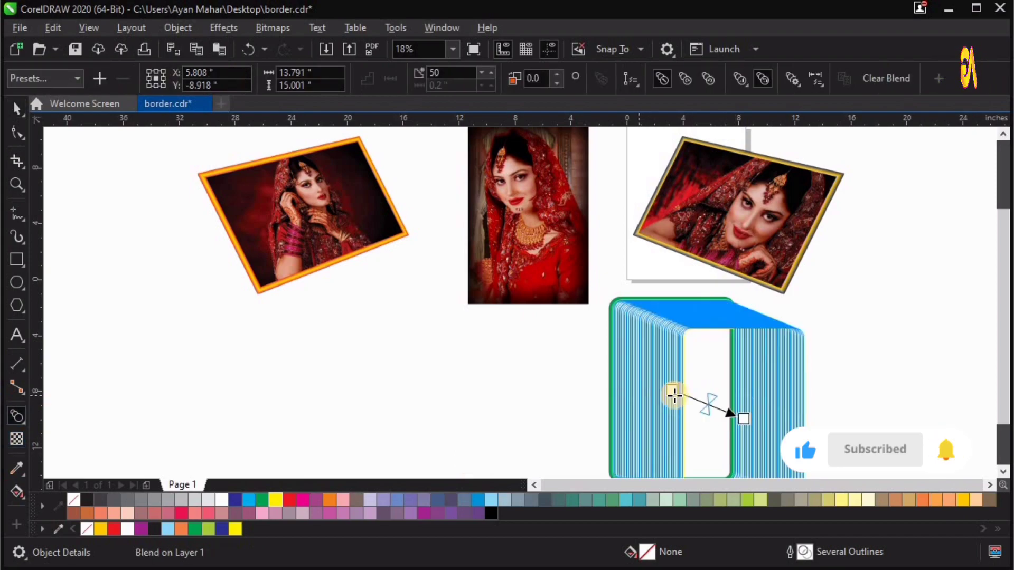
Step: Align the blend's yellow control rectangle to the centre of the green one, horizontally and vertically, to form a gradient frame
key("space")
key("F2")
left_click_drag(559, 283, 905, 430)
left_click(467, 306)
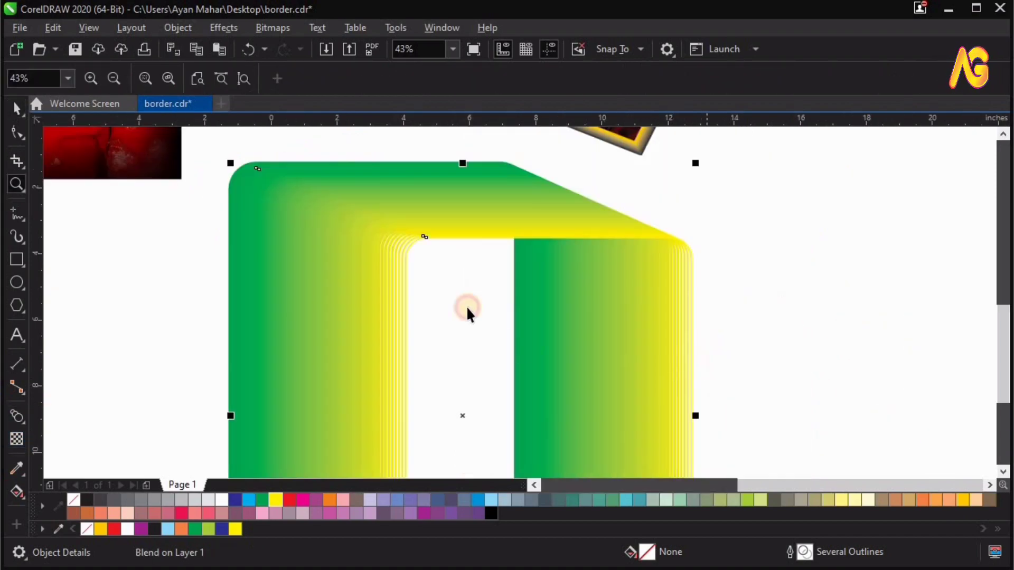
left_click_drag(467, 305, 541, 364)
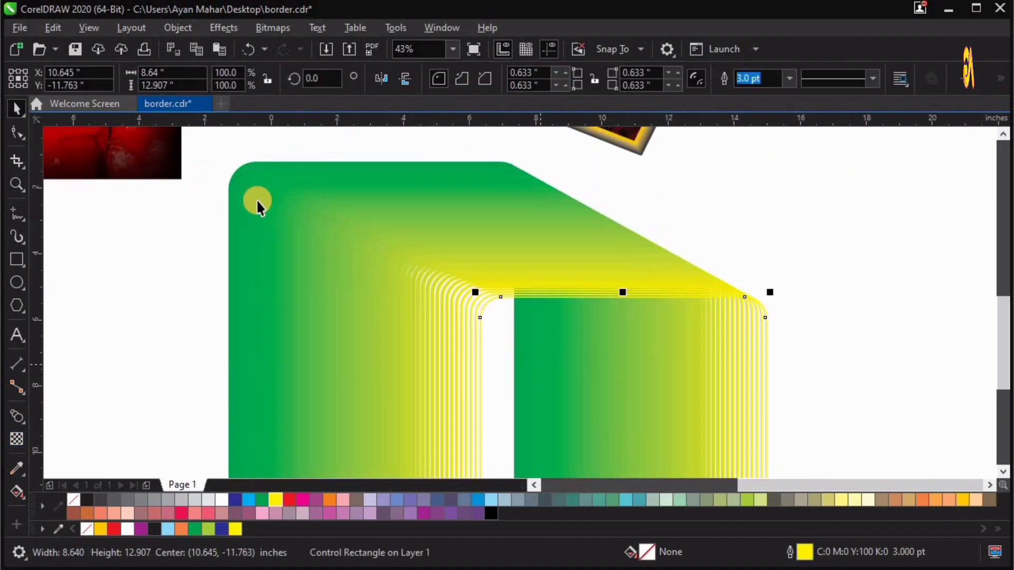
left_click(243, 165, "shift")
key("c")
key("e")
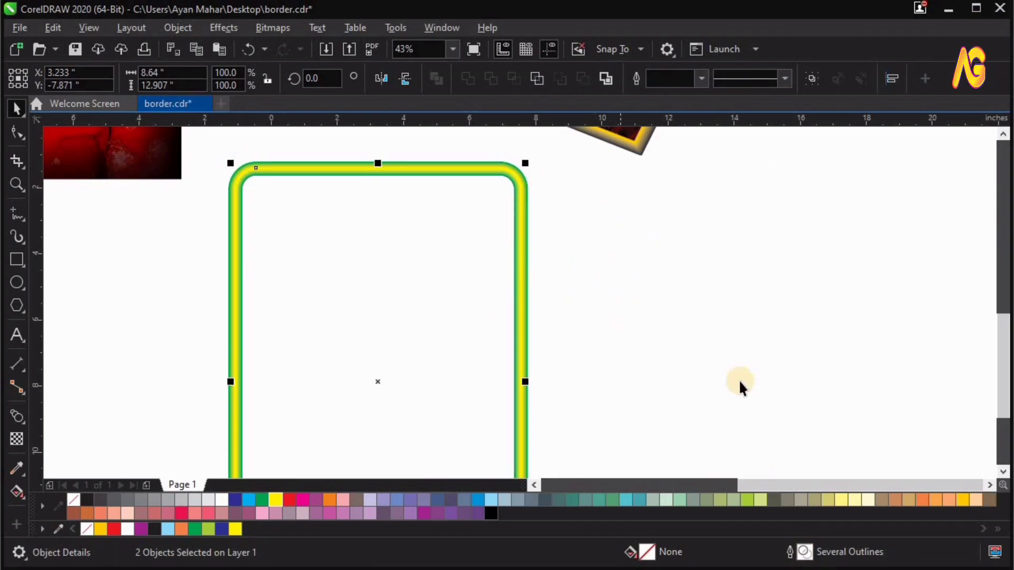
Step: Move the upright portrait photo into the green-and-yellow frame, centred behind its border
key("F4")
left_click(527, 217)
left_click_drag(541, 253, 660, 380)
key("shift+F2")
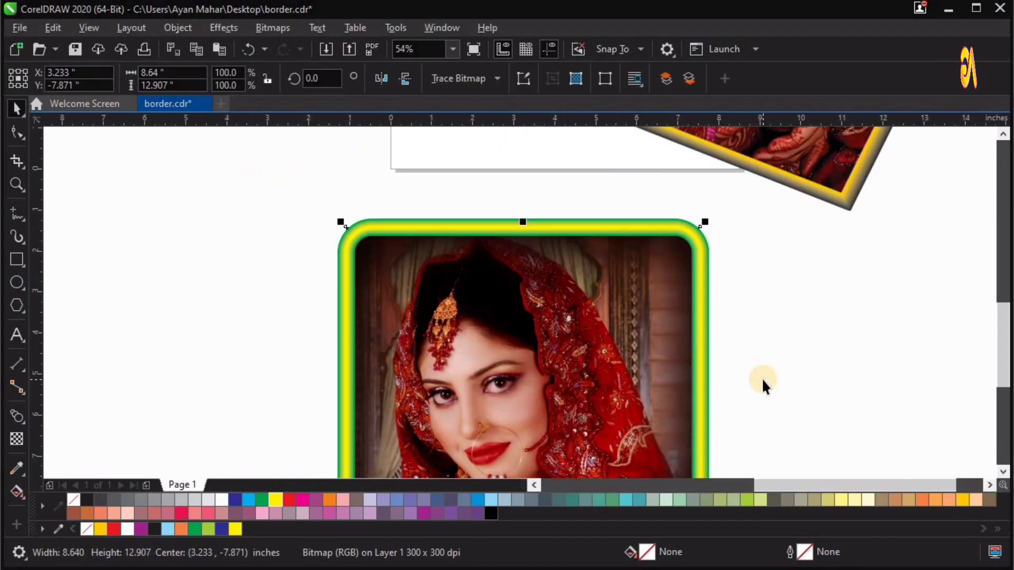
key("F8")
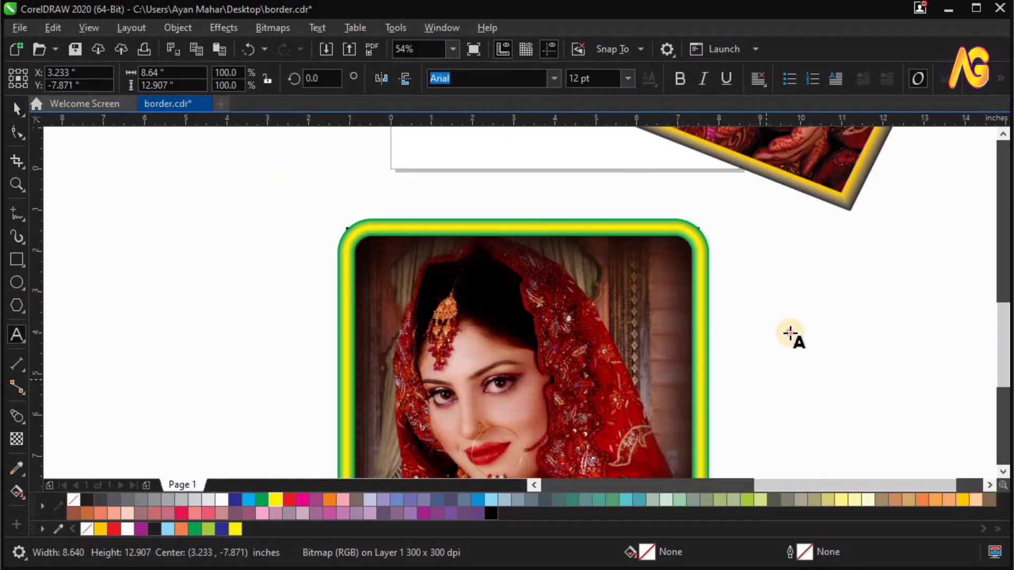
left_click(790, 333)
key("ctrl+space")
Step: Move the green-and-yellow frame and its portrait about 11.5 inches left and 11.4 inches up, between the two tilted photos
key("F4")
left_click_drag(752, 456, 754, 461)
mouse_move(706, 422)
left_mouse_down()
mouse_move(529, 229)
mouse_move(580, 282)
left_mouse_up()
key("F4")
key("F2")
left_click_drag(327, 364, 686, 146)
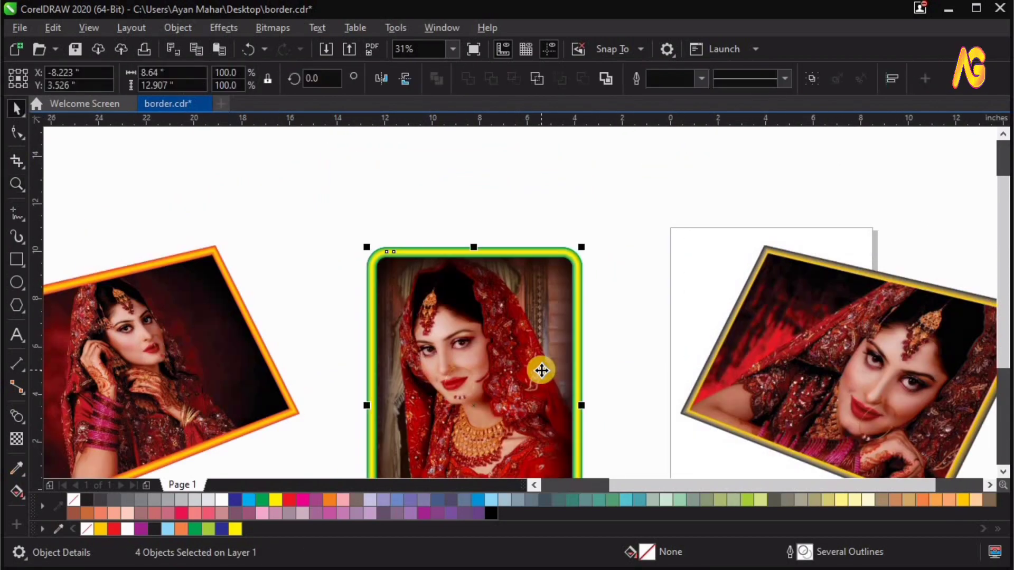
Step: Group the portrait with its green-and-yellow frame and move the group about 2.5 inches up
key("ctrl+g")
left_click_drag(508, 402, 502, 340)
key("F4")
key("ctrl+z")
Step: Try the framed portrait group about 3 inches further right, undo the move and clear the selection
left_click_drag(530, 292, 588, 289)
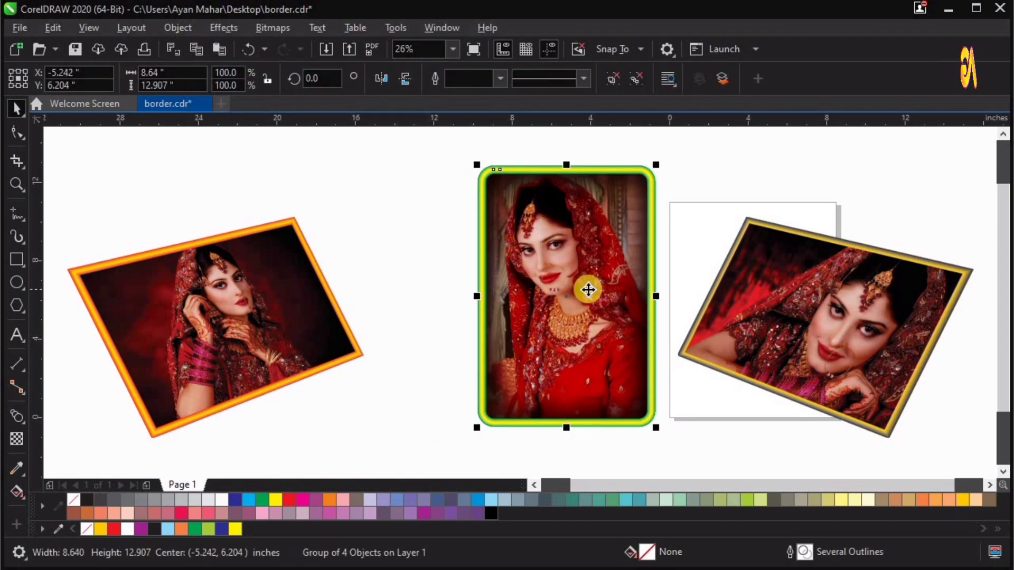
key("ctrl+z")
left_click(697, 345, "shift")
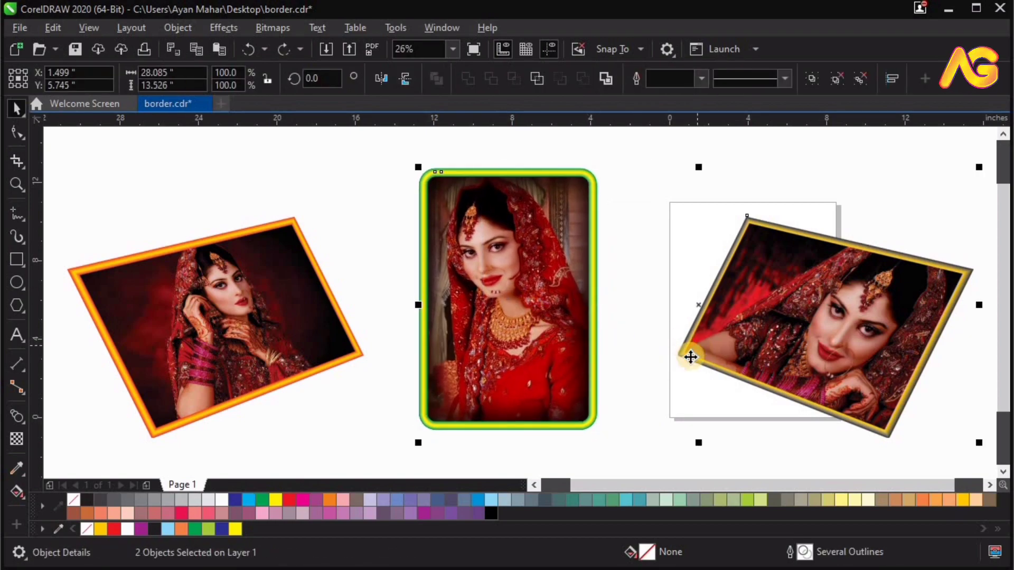
left_click(622, 290)
scroll(681, 211, "down", 1)
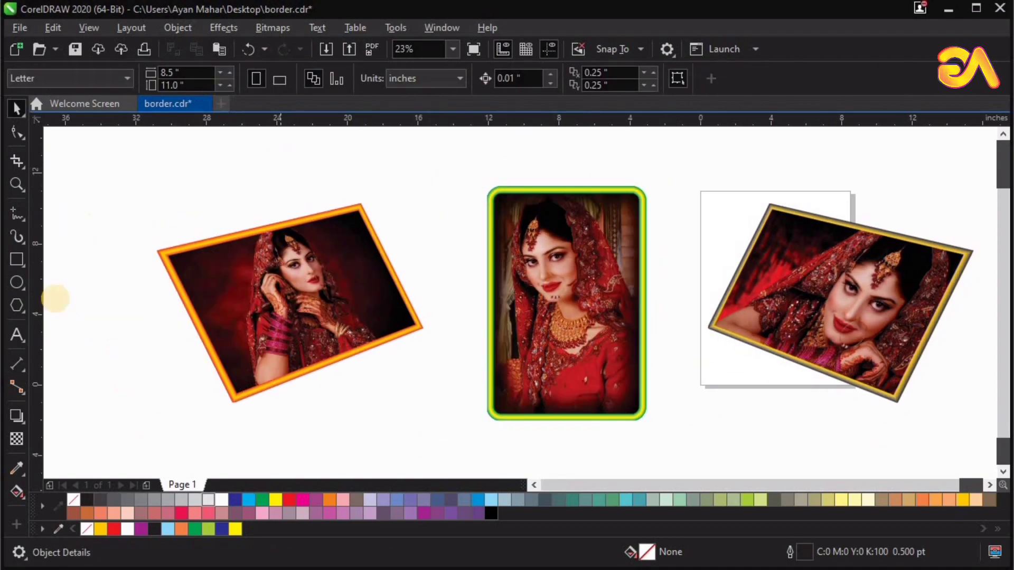
Step: Add a Perspective Top Left drop shadow to the orange-framed tilted photo and reshape it to an angle of 109 and a stretch of 83
left_click_drag(469, 453, 470, 453)
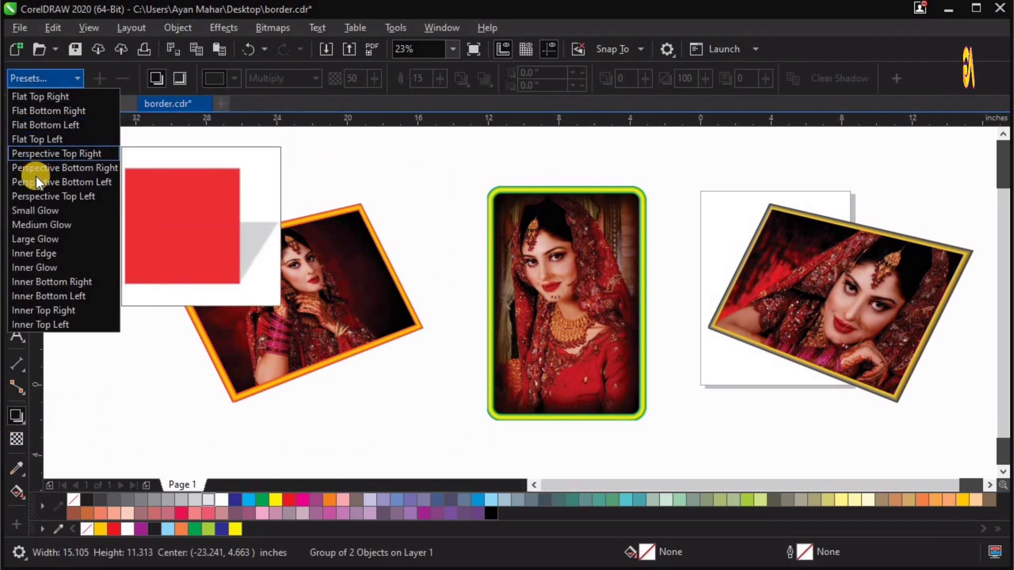
left_click(33, 195)
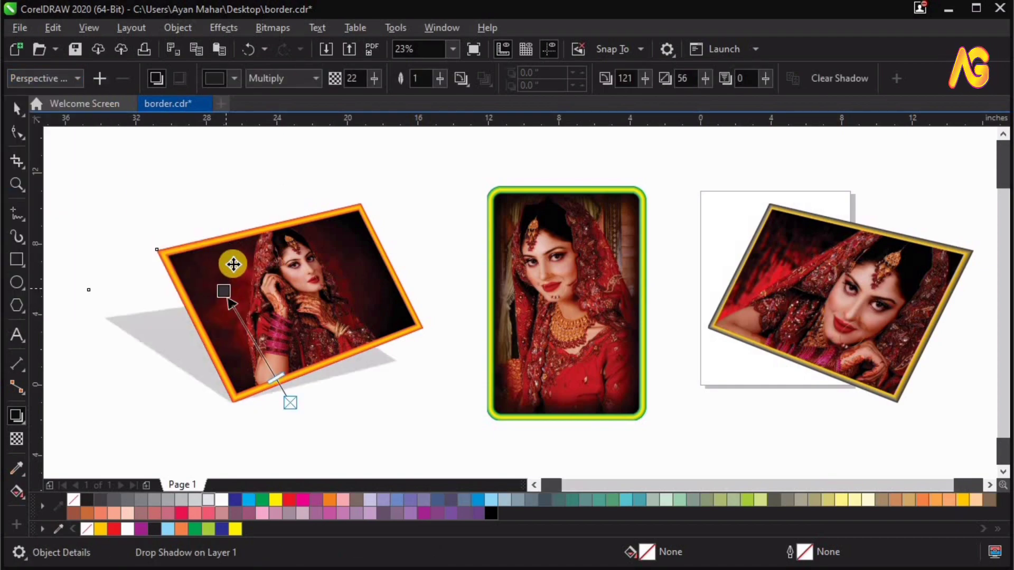
left_click_drag(224, 255, 148, 269)
key("space")
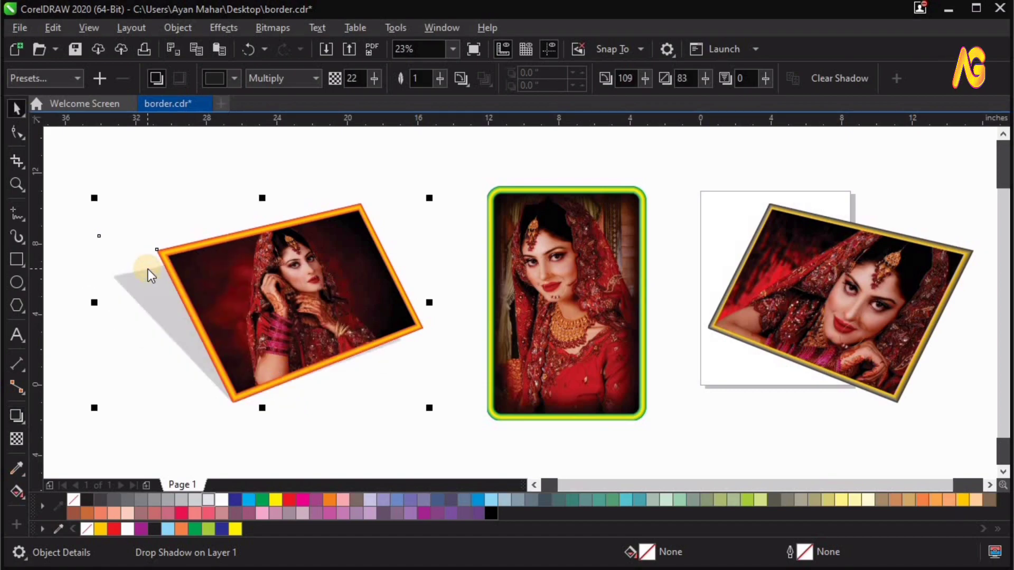
Step: Break the drop shadow apart from the orange-framed photo and convert the separated shadow to curves
right_click(148, 269)
left_click(235, 283)
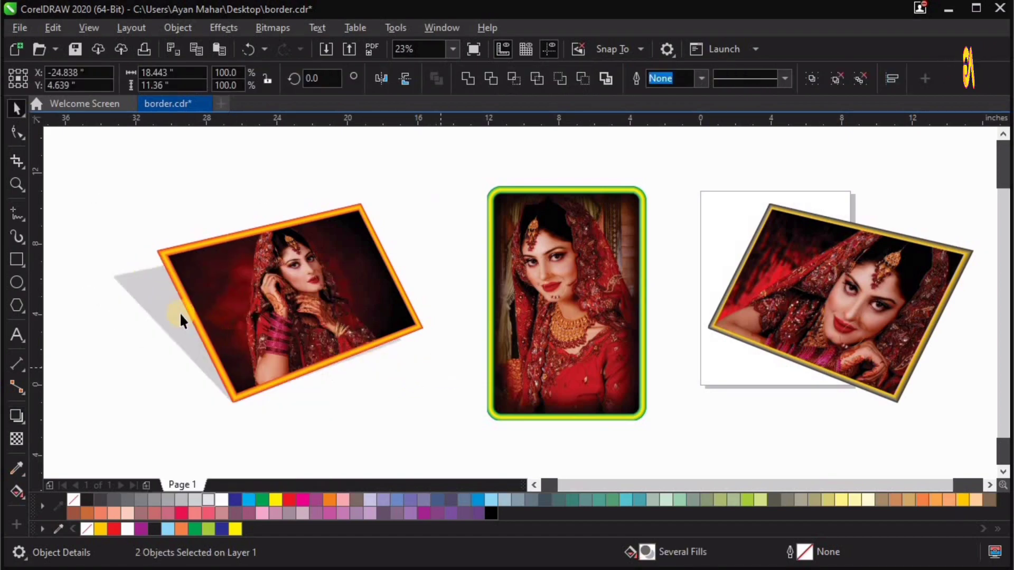
key("Escape")
left_click(154, 307)
right_click(154, 307)
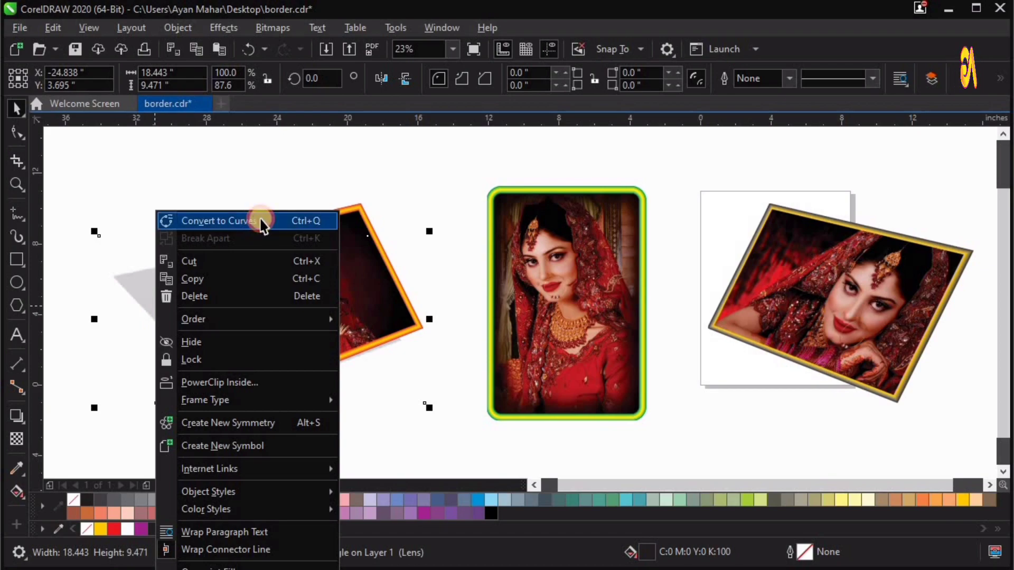
left_click(232, 375)
Step: Try moving the shadow curve's lower-right node slightly up and undo the move
double_click(143, 284)
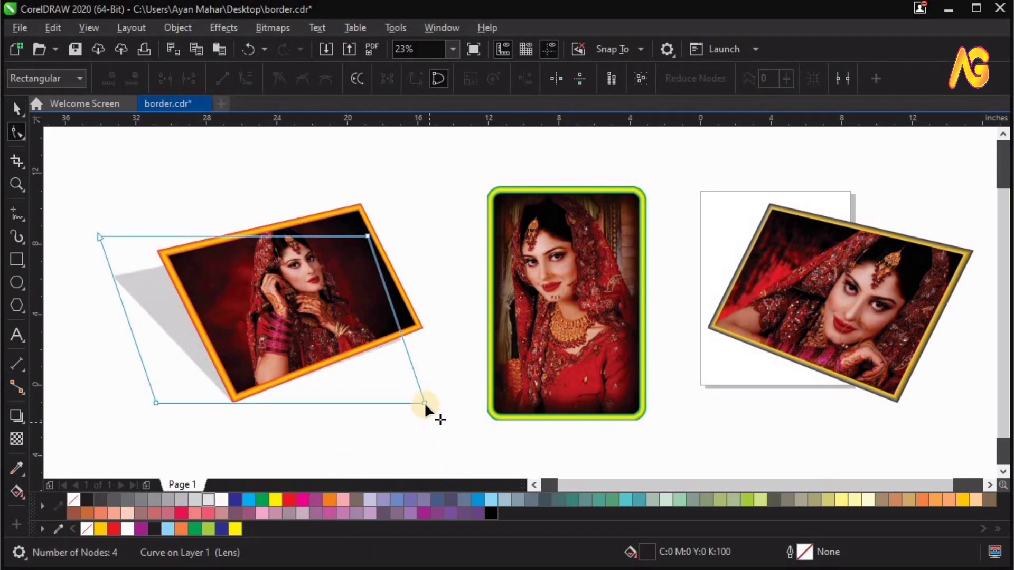
left_click_drag(424, 403, 426, 388)
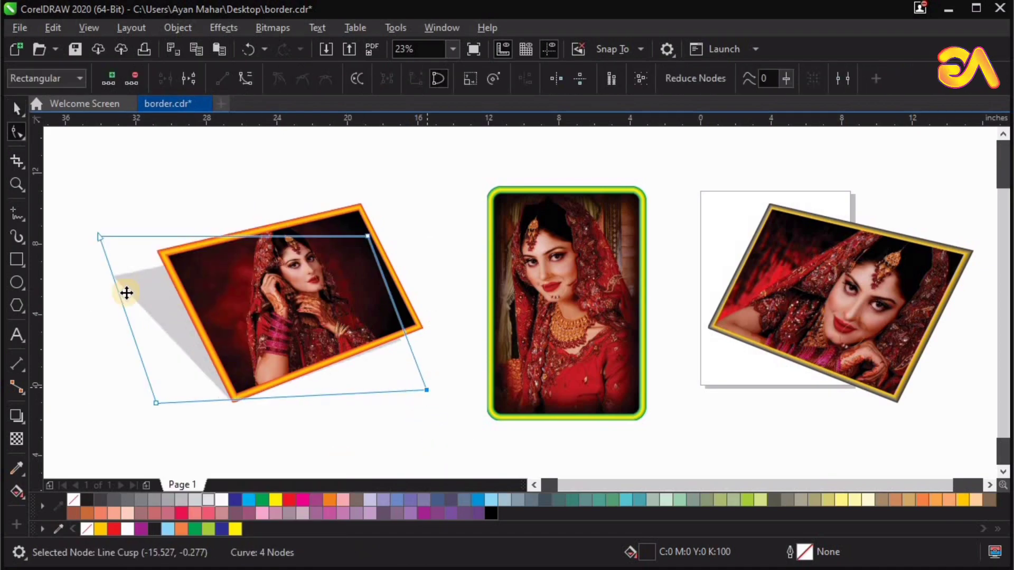
key("ctrl+z")
Step: Copy the shadow across to the gray-and-gold framed photo, mirror the copy horizontally and move it behind that frame
left_click_drag(115, 295, 592, 315)
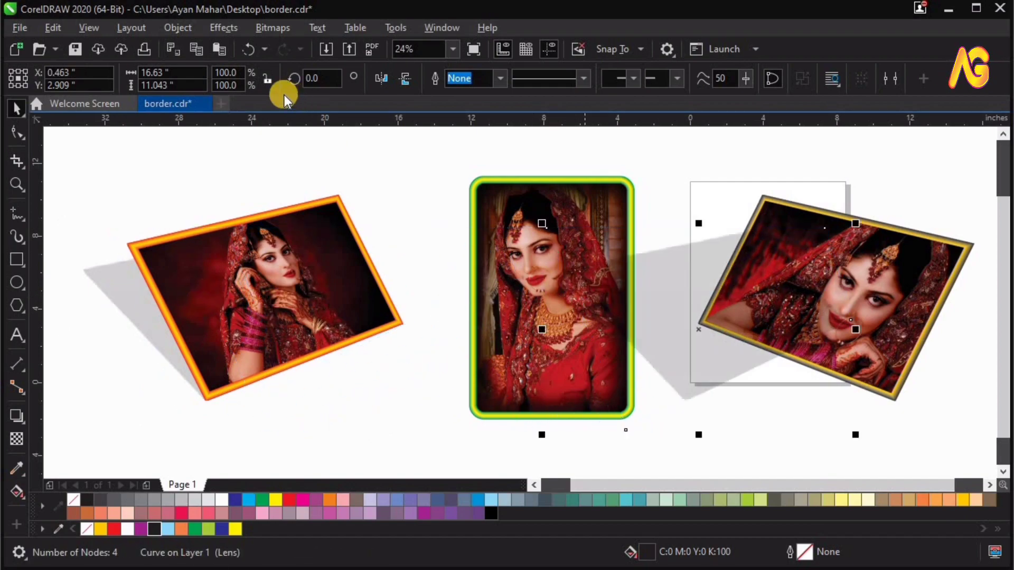
left_click(380, 78)
left_click_drag(812, 369, 851, 367)
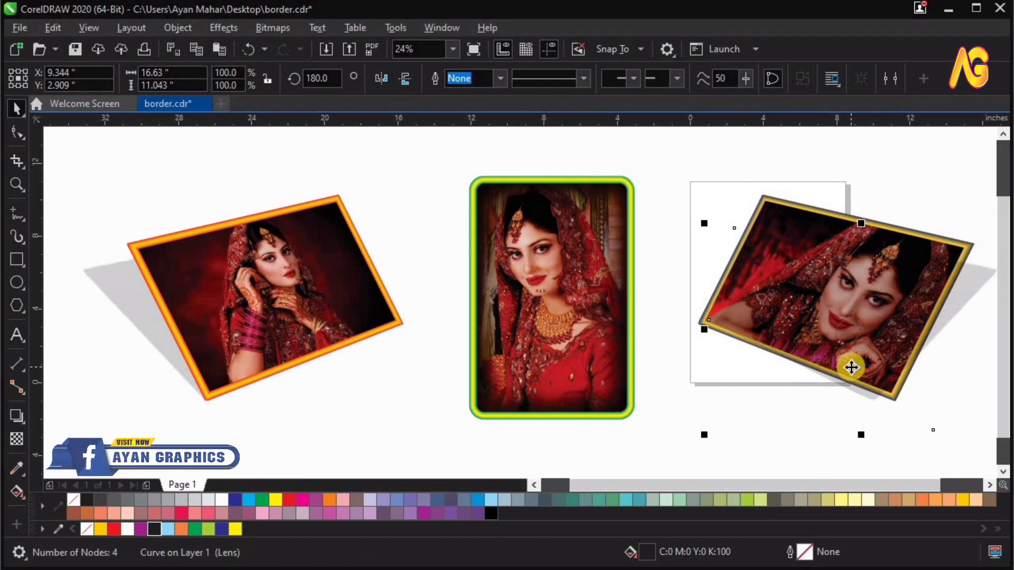
Step: Move the mirrored shadow about 1.15 inches further right behind the gray-and-gold frame, clear the selection and save the document
key("F4")
key("F2")
left_click_drag(562, 189, 1001, 410)
left_click_drag(689, 290, 723, 289)
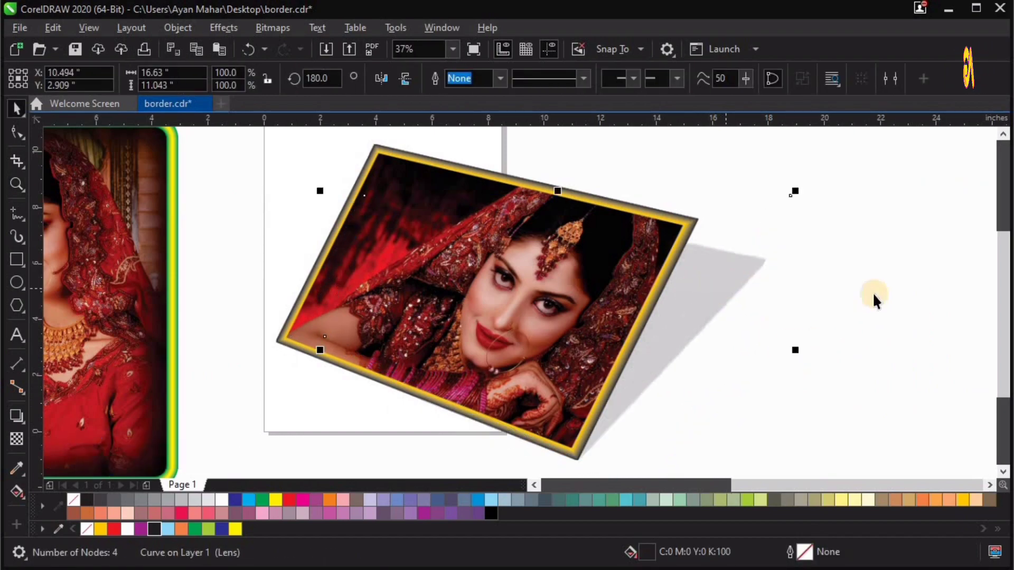
left_click(863, 265)
key("F4")
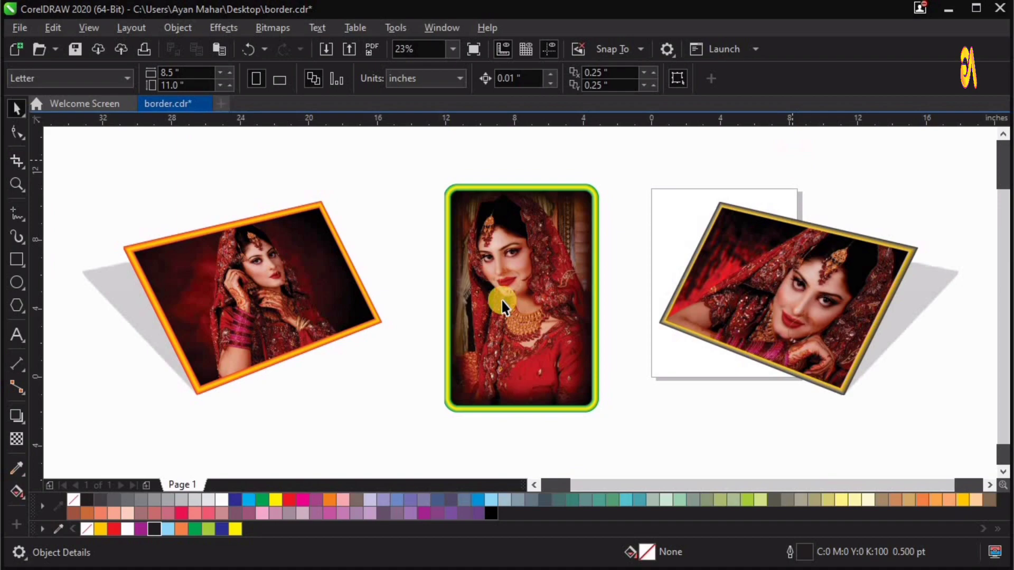
key("ctrl+s")
Step: Add a Perspective Top Right drop shadow to the green-and-yellow framed portrait group
left_click(17, 416)
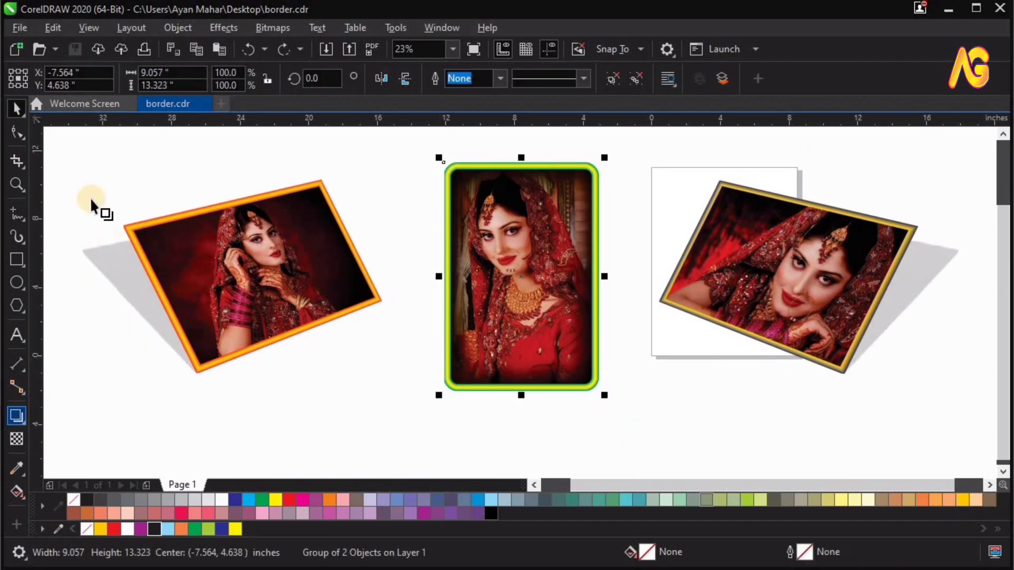
left_click(51, 77)
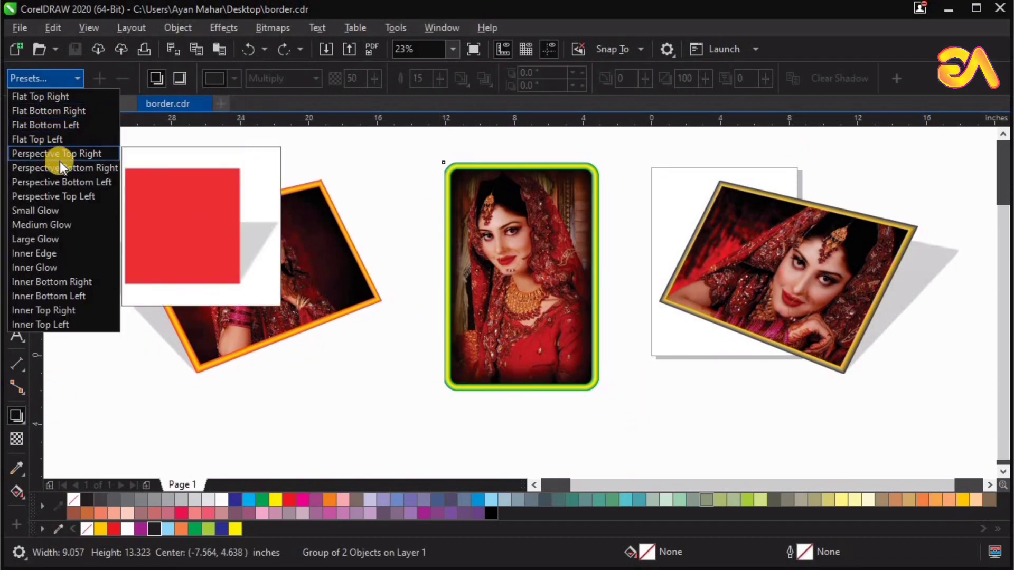
left_click(59, 153)
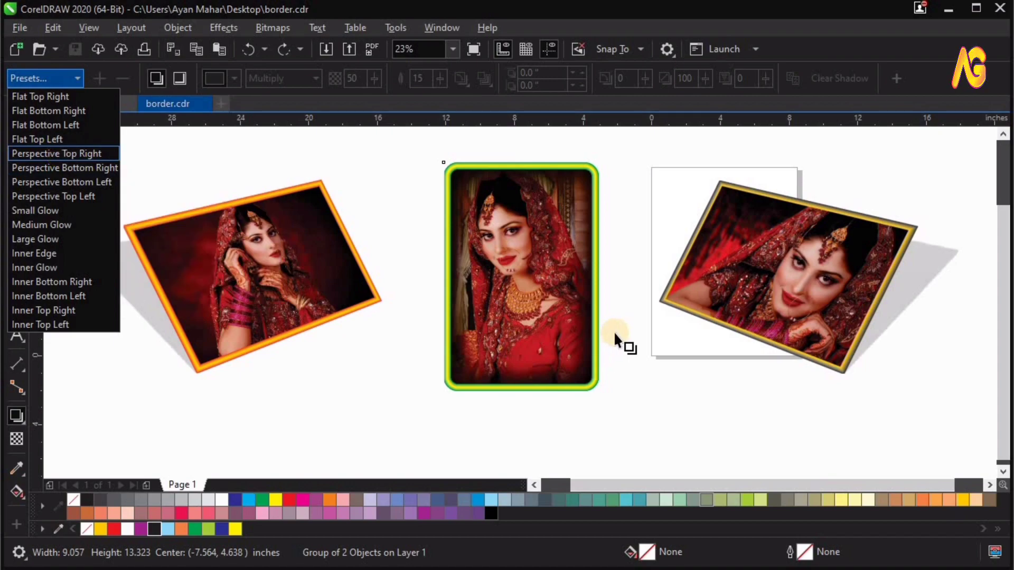
key("space")
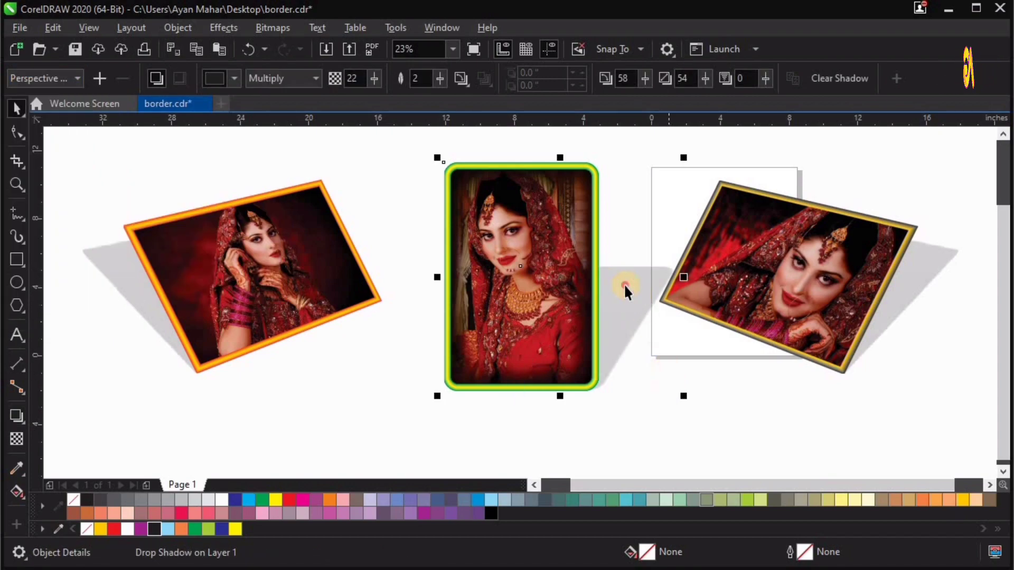
Step: Break the drop shadow apart from the framed portrait and nudge the separated shadow slightly left
right_click(624, 286)
left_click(664, 298)
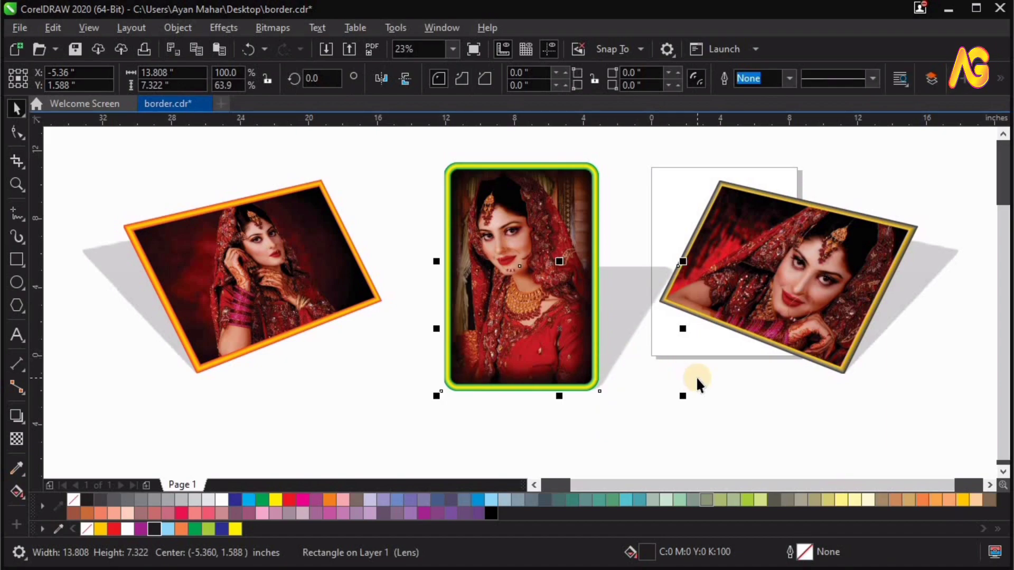
key("Left")
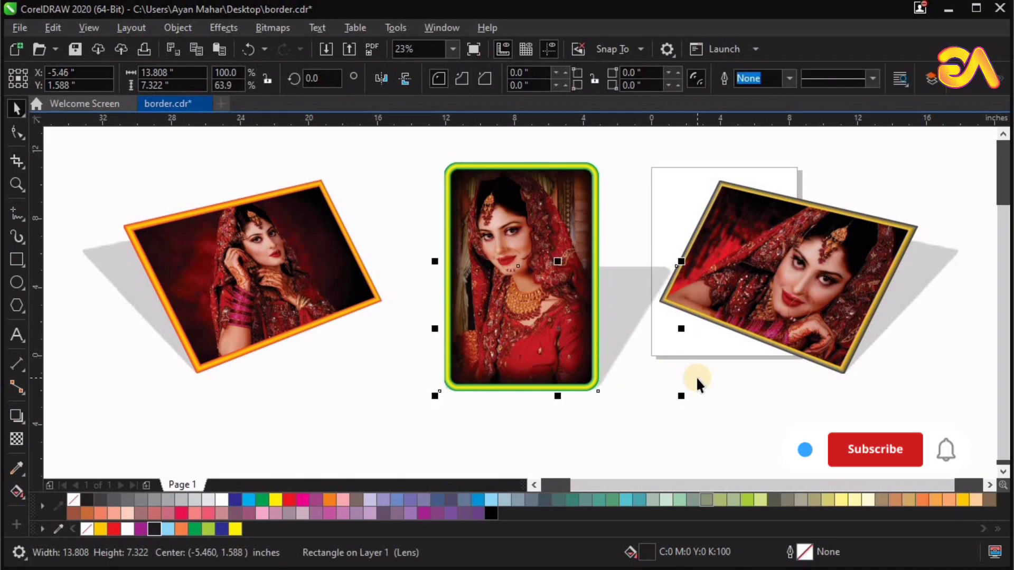
key("Left")
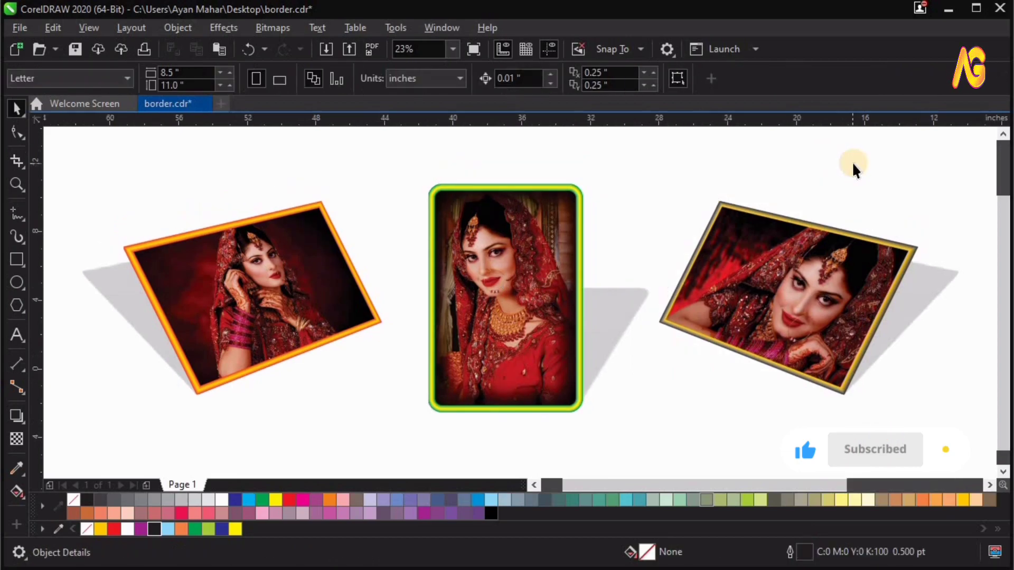